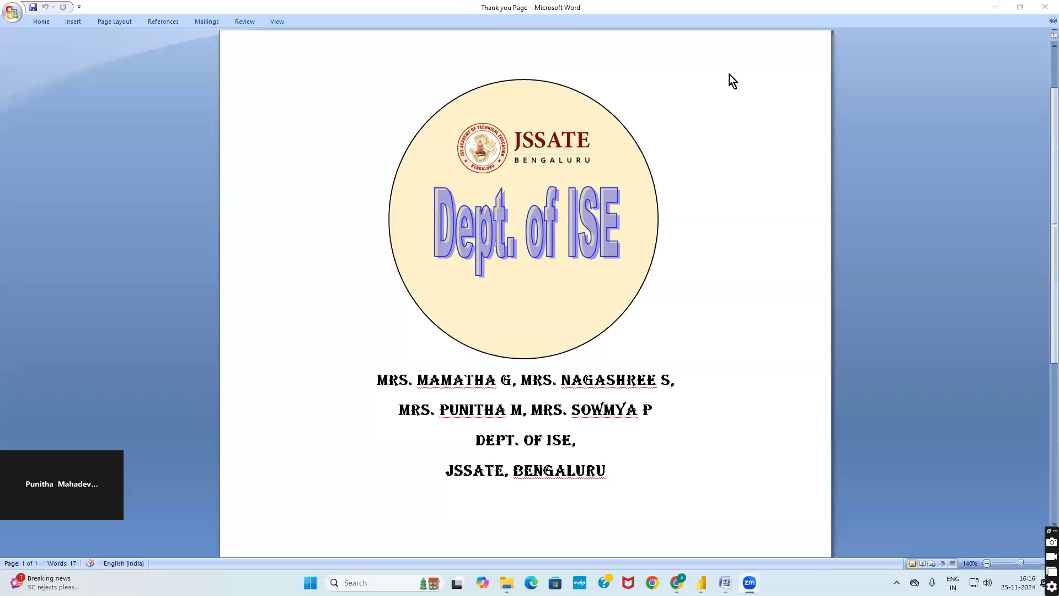
Highlight item vi) about average revenue per state in the PDF, then return to Power BI Desktop
mouse_move(725, 582)
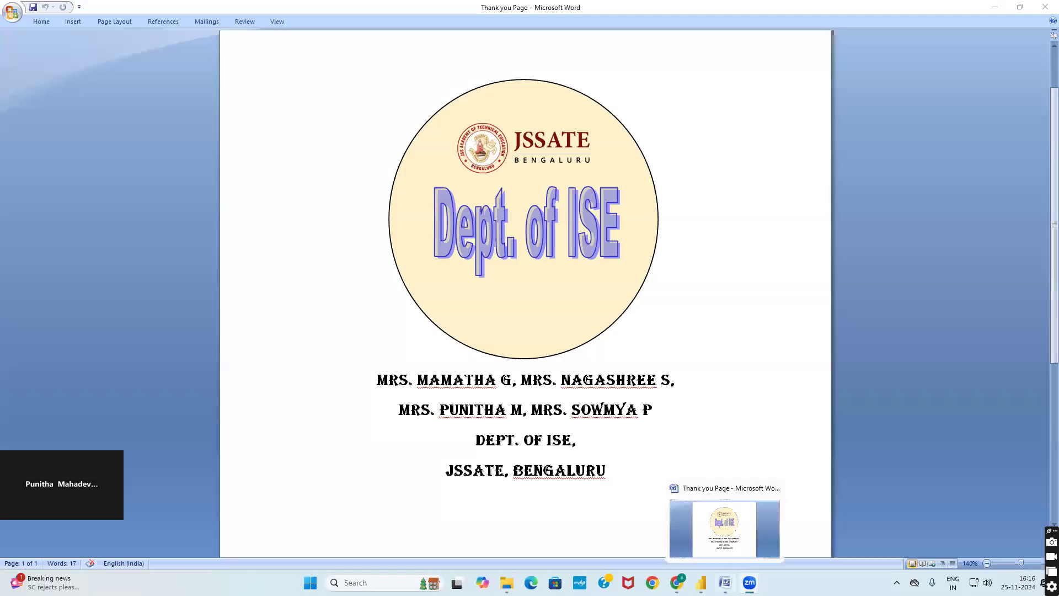
left_click(677, 582)
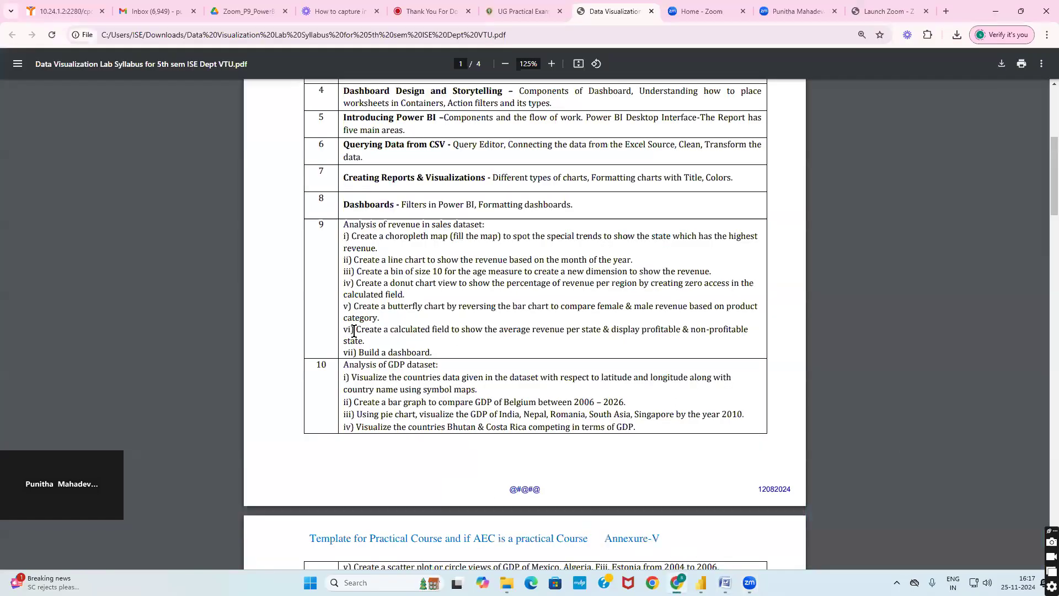
left_click_drag(357, 330, 370, 345)
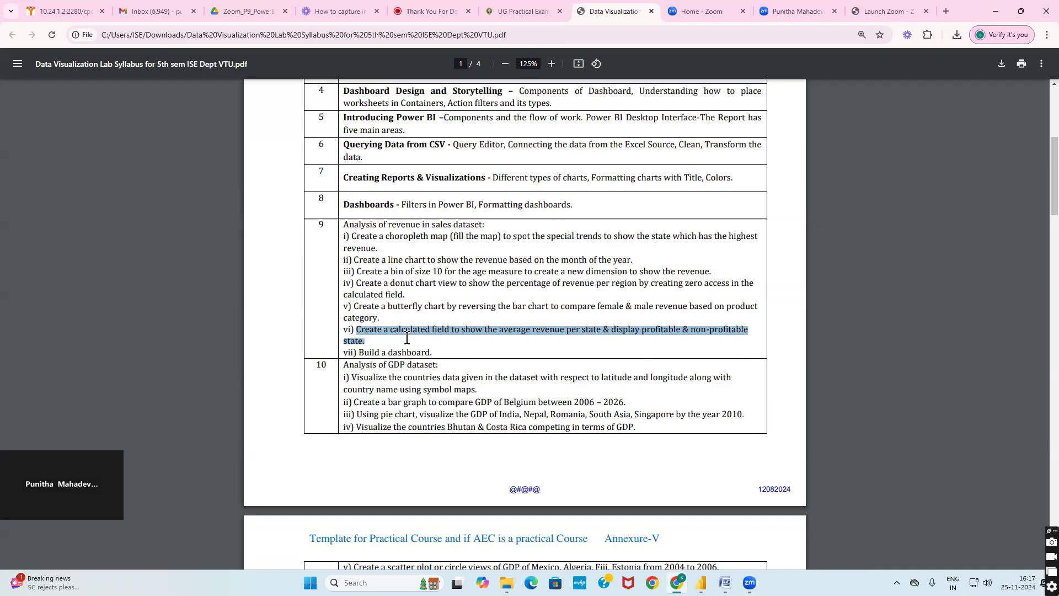
left_click(701, 583)
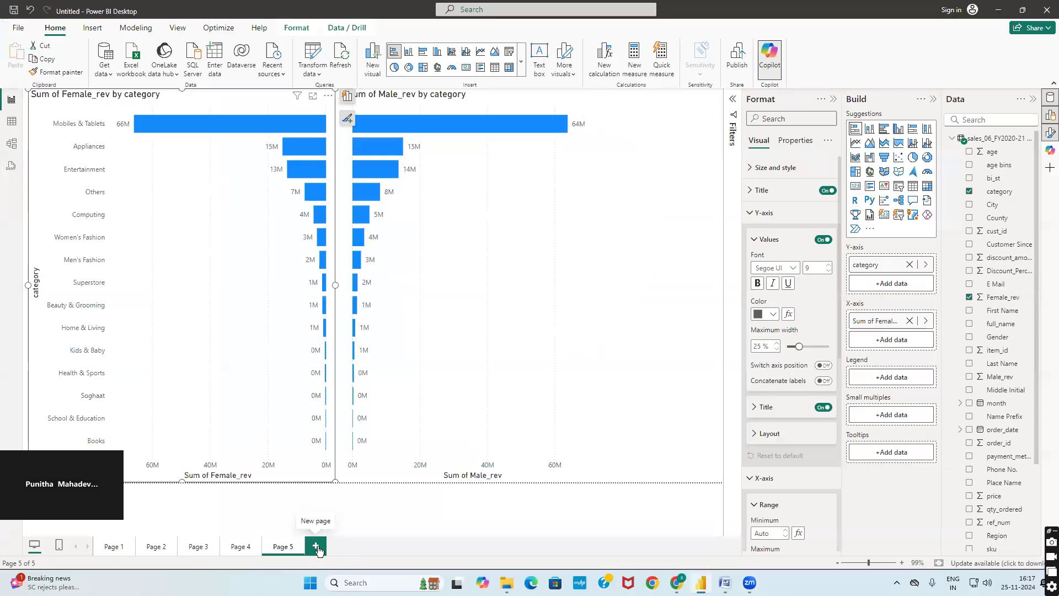
Add a blank Page 6 to the report and open Power Query Editor
left_click(316, 546)
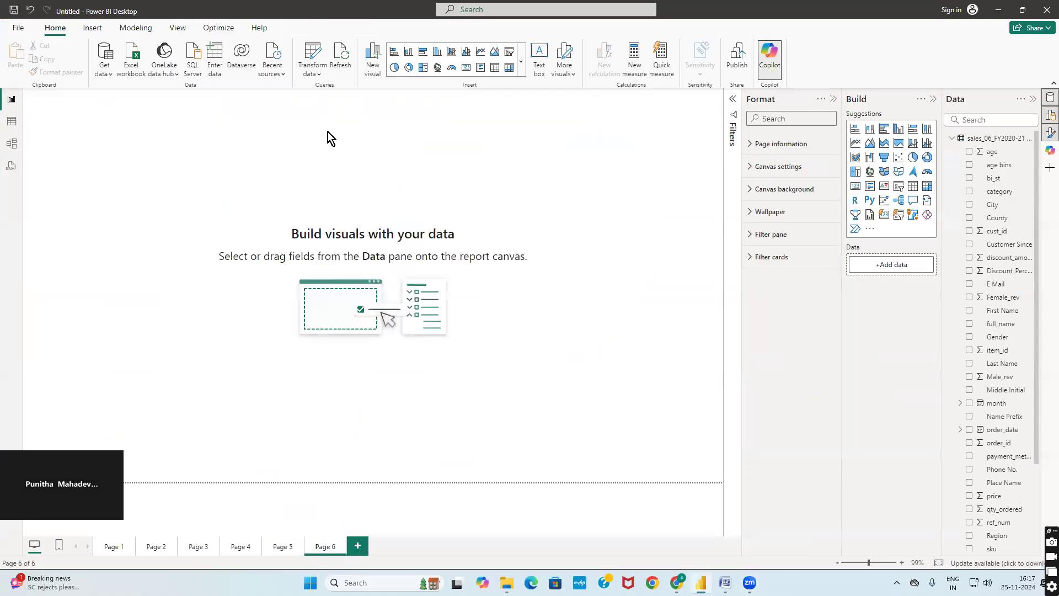
left_click(311, 52)
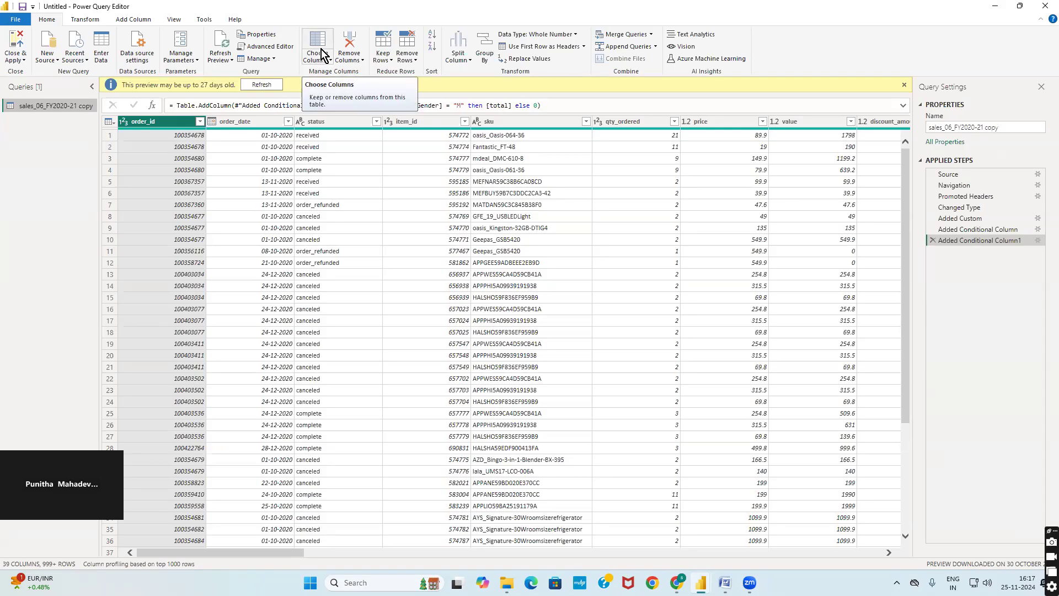
Duplicate the sales_06_FY2020-21 copy query and rename the copy to 'duplicate'
right_click(44, 103)
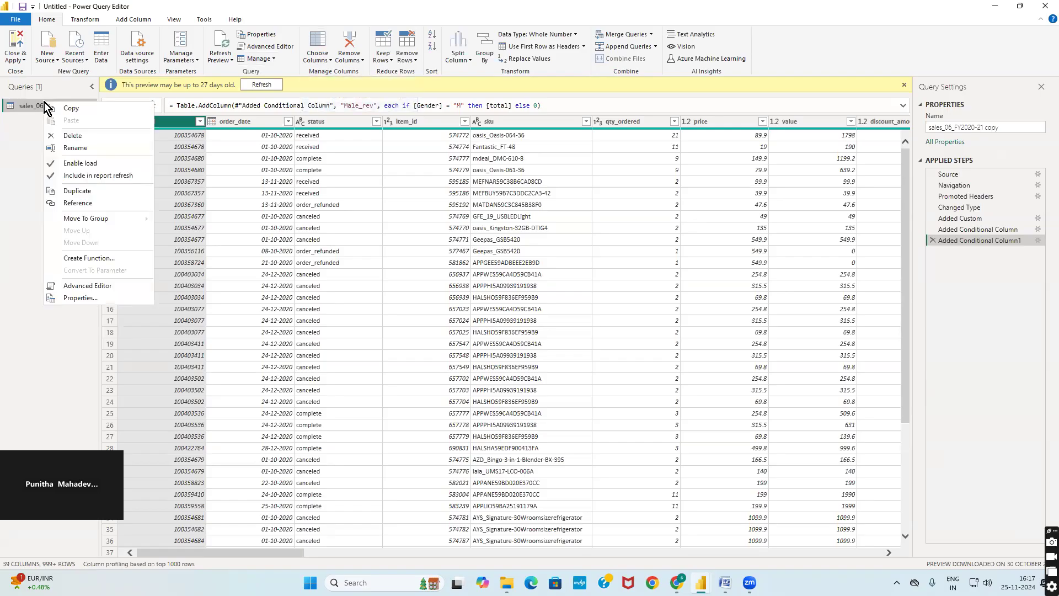
left_click(67, 192)
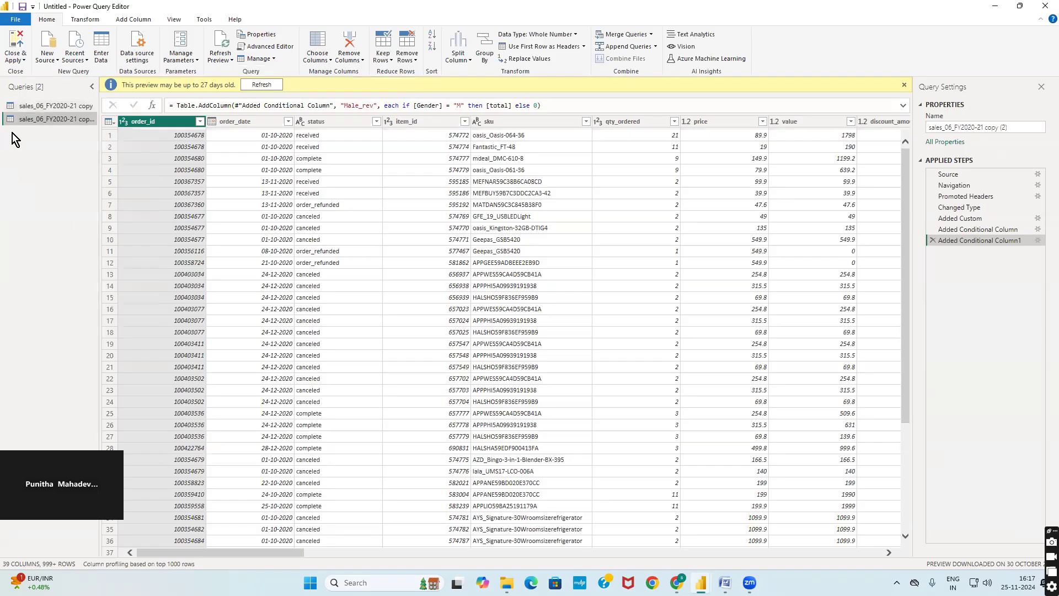
right_click(34, 120)
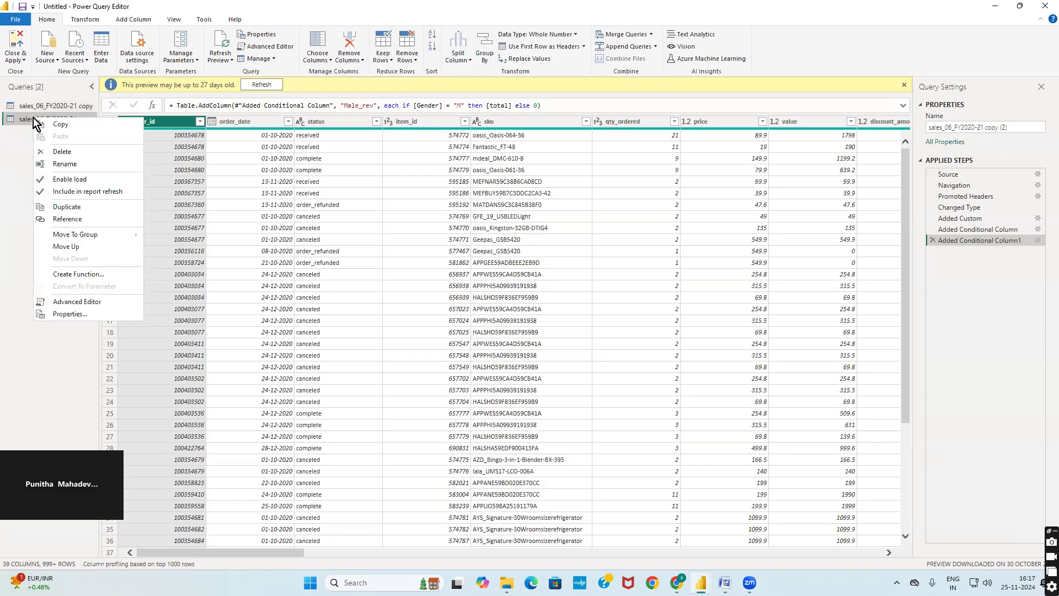
left_click(64, 161)
type("du")
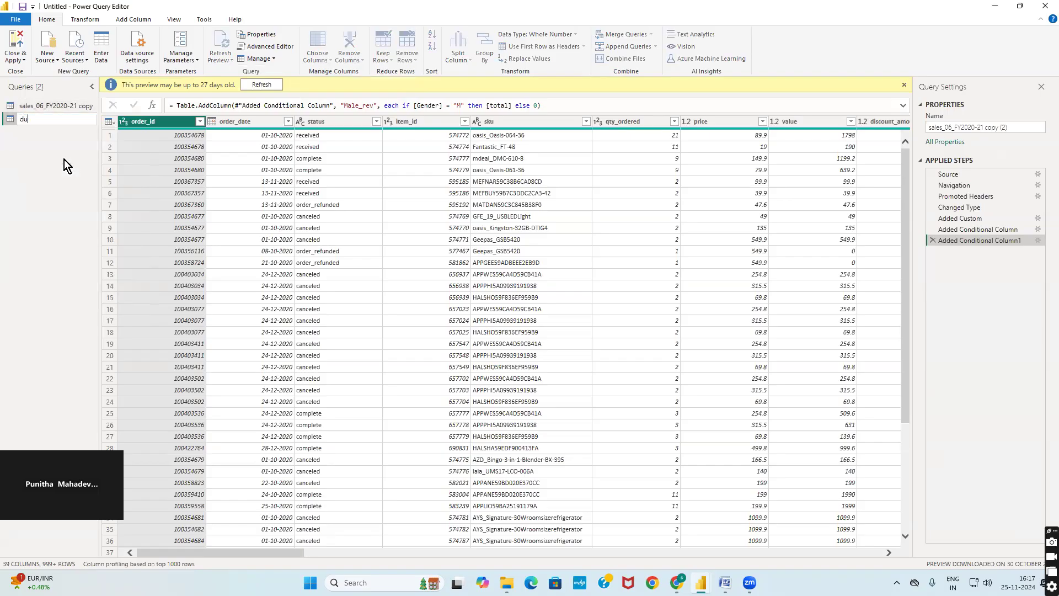
type("plicate")
key("Return")
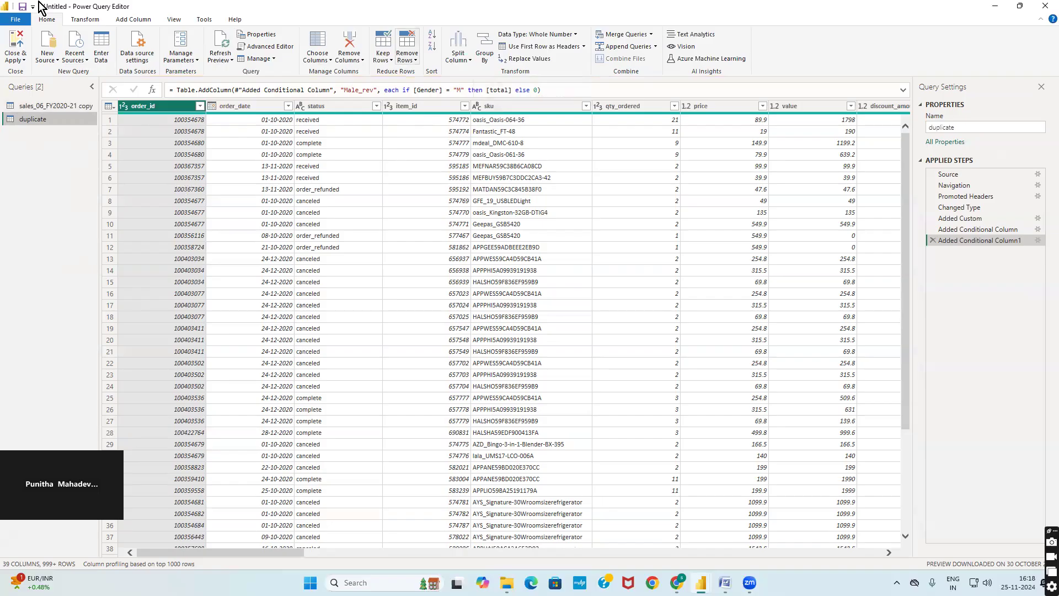
Start a Group By on the duplicate query by State, naming the new column avg_rev
left_click(485, 55)
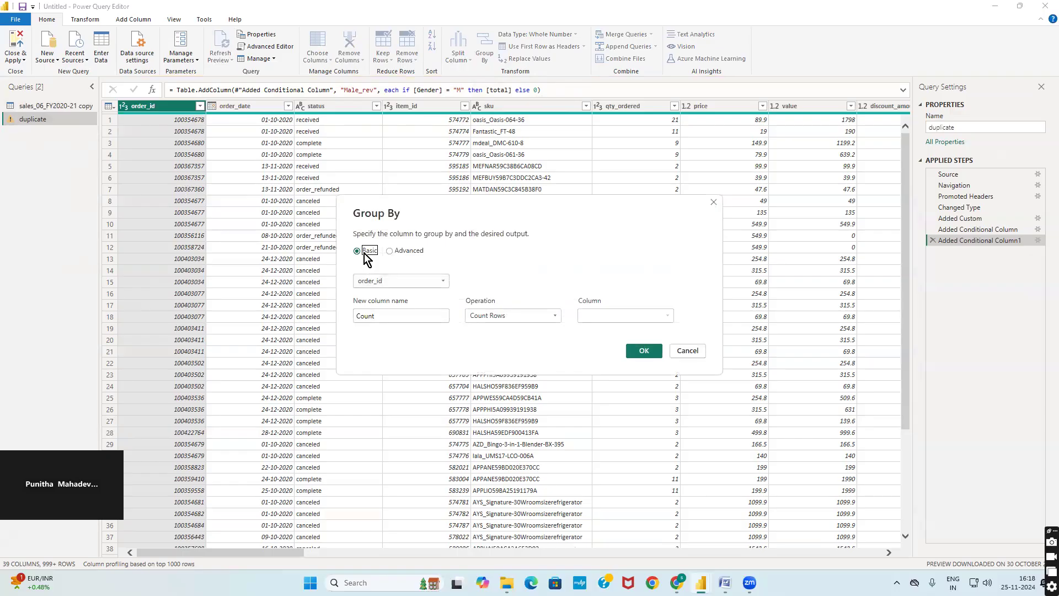
left_click(371, 281)
scroll(388, 432, "down", 1)
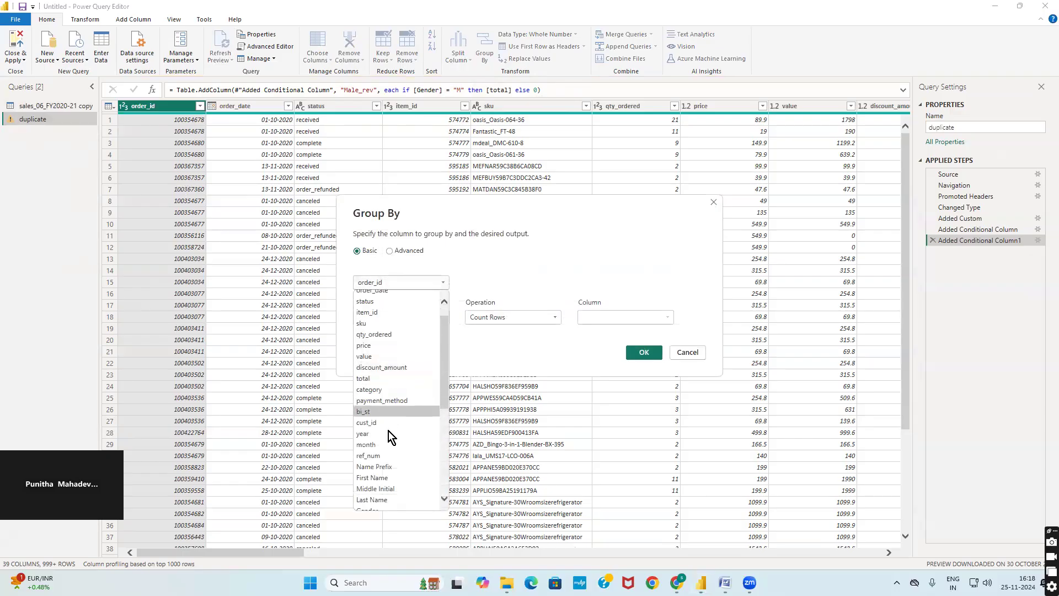
scroll(368, 499, "down", 5)
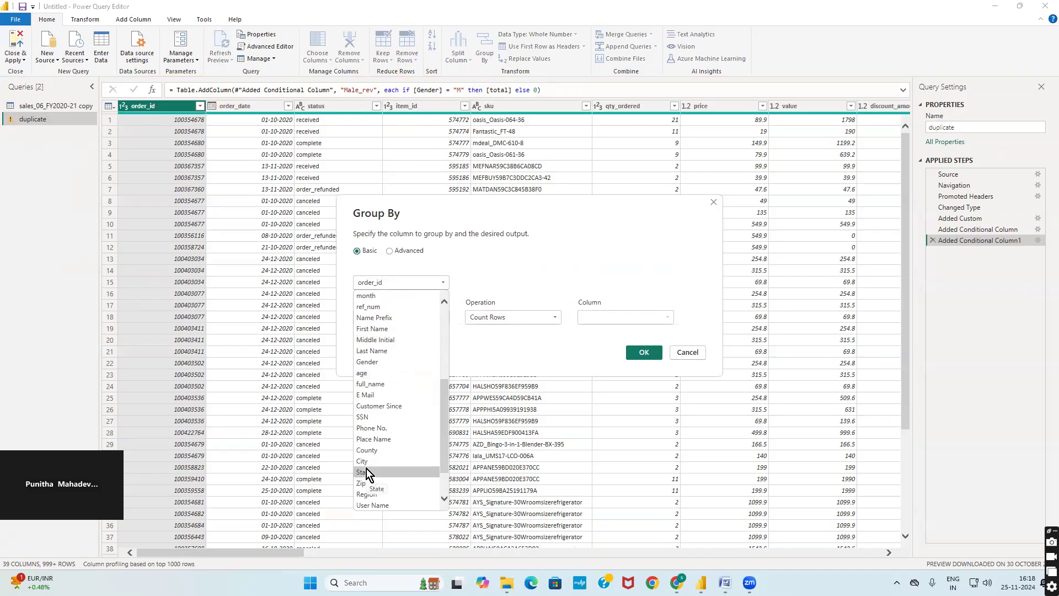
left_click(366, 474)
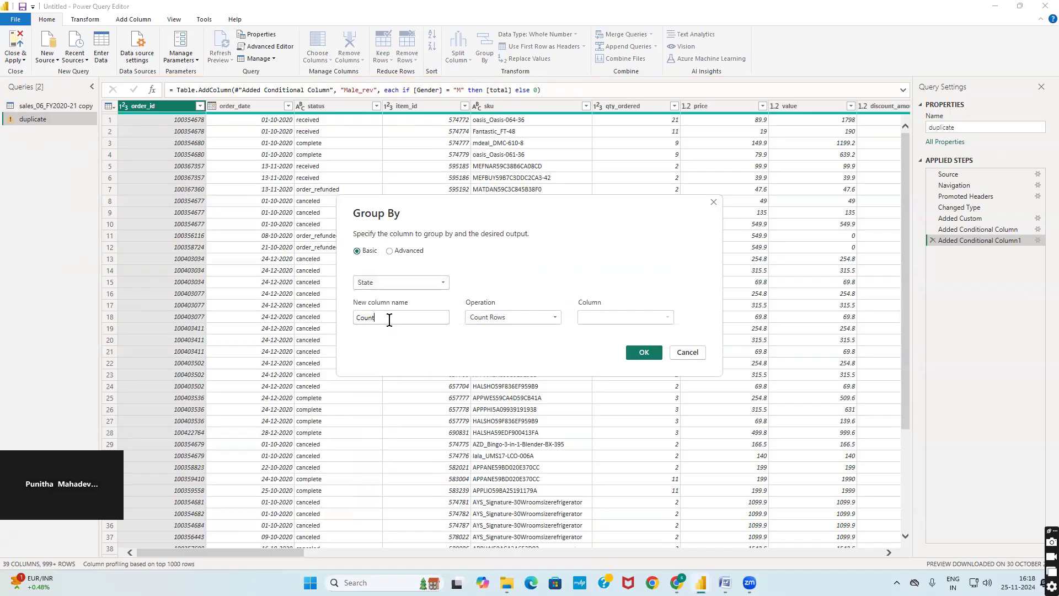
left_click_drag(389, 320, 356, 322)
type("Svg")
type("_rev")
Set the aggregation to Average of the total column and apply the grouping
left_click(531, 316)
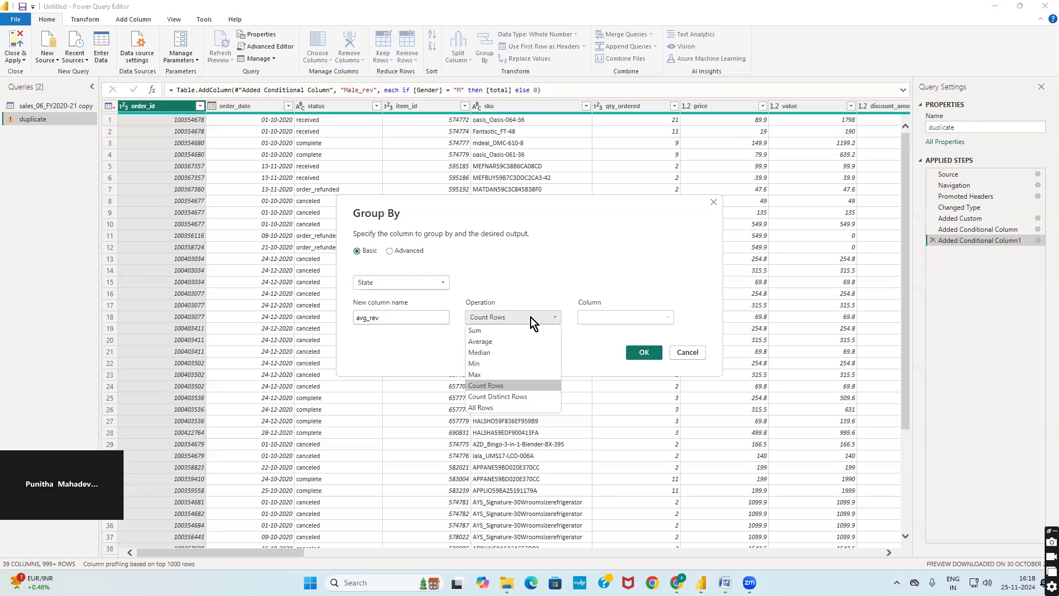
left_click(514, 340)
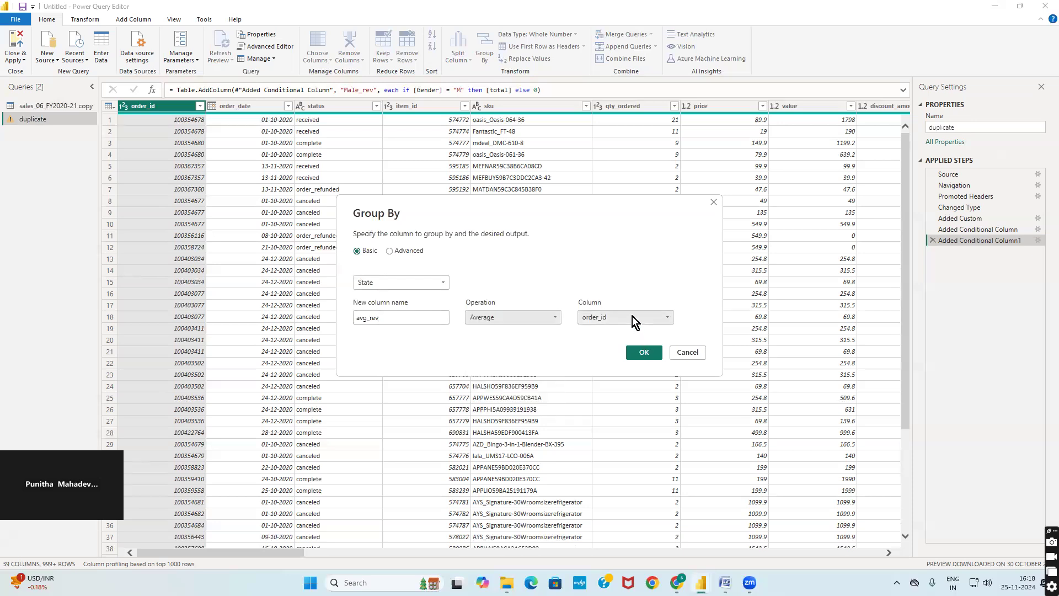
left_click(632, 316)
scroll(623, 430, "down", 1)
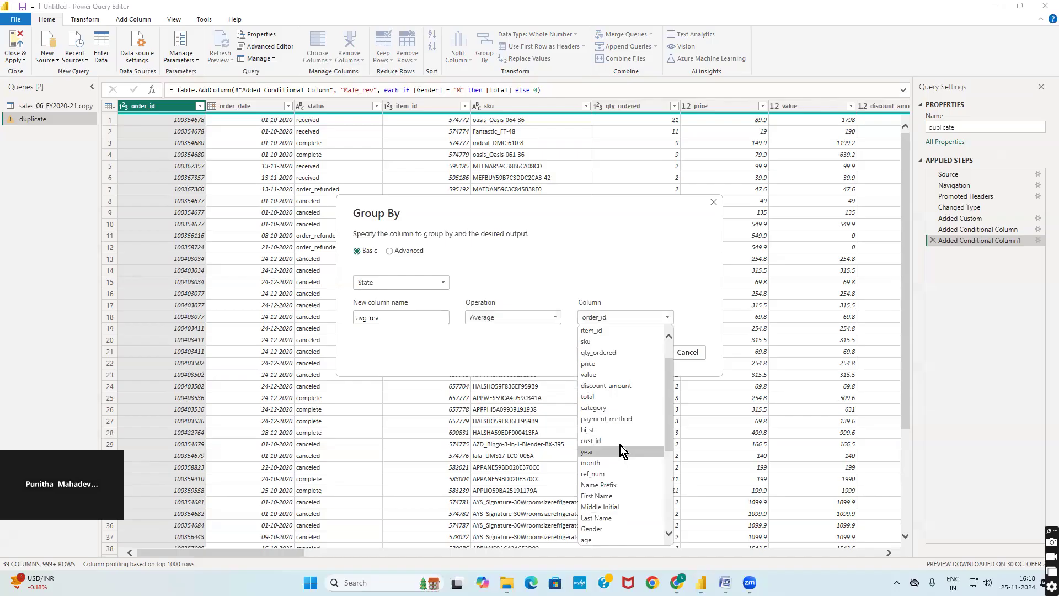
scroll(618, 441, "up", 1)
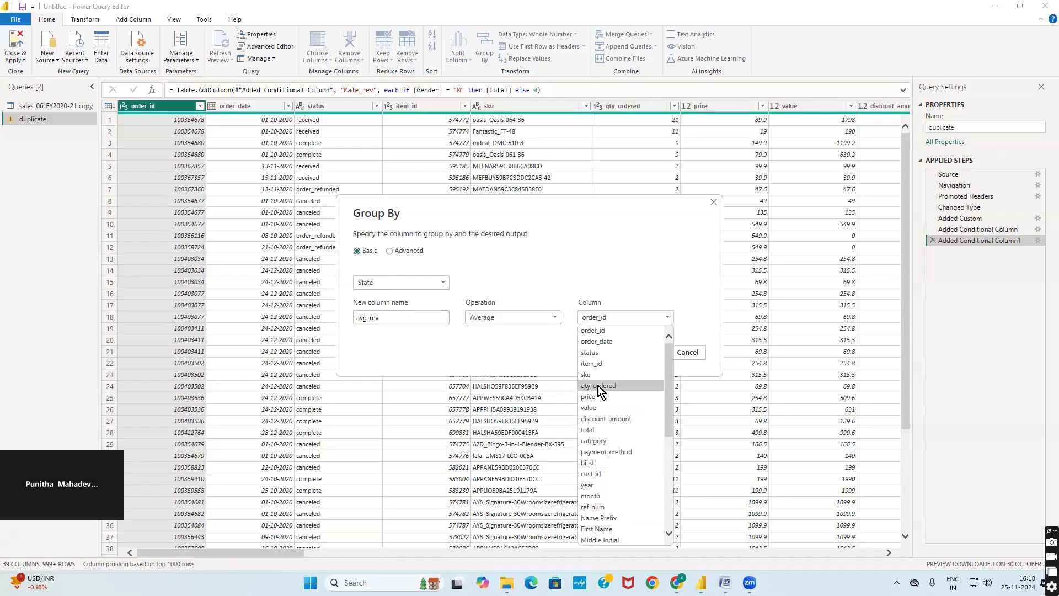
left_click(587, 429)
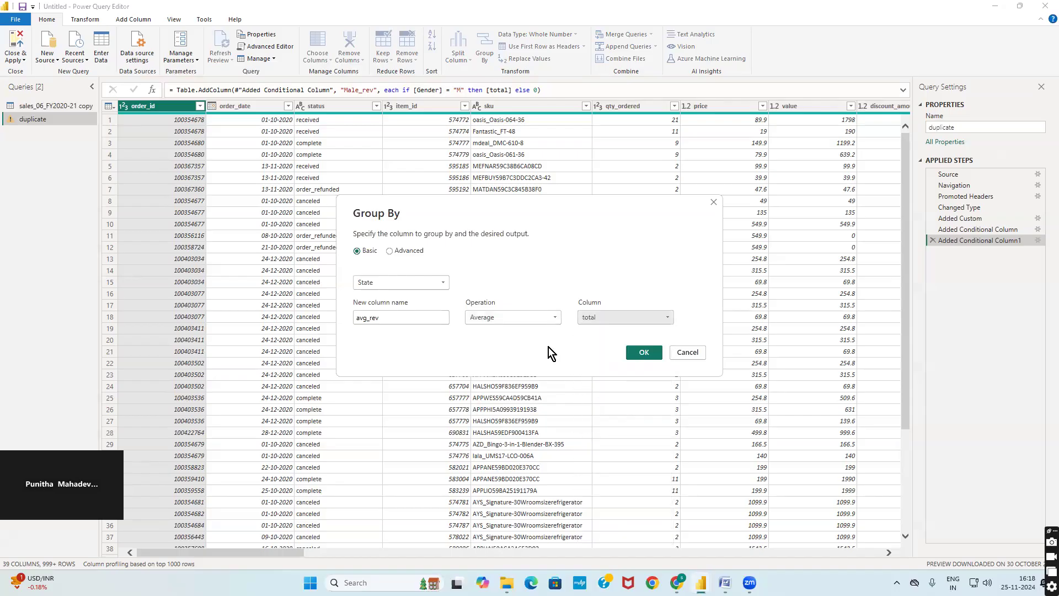
left_click(641, 352)
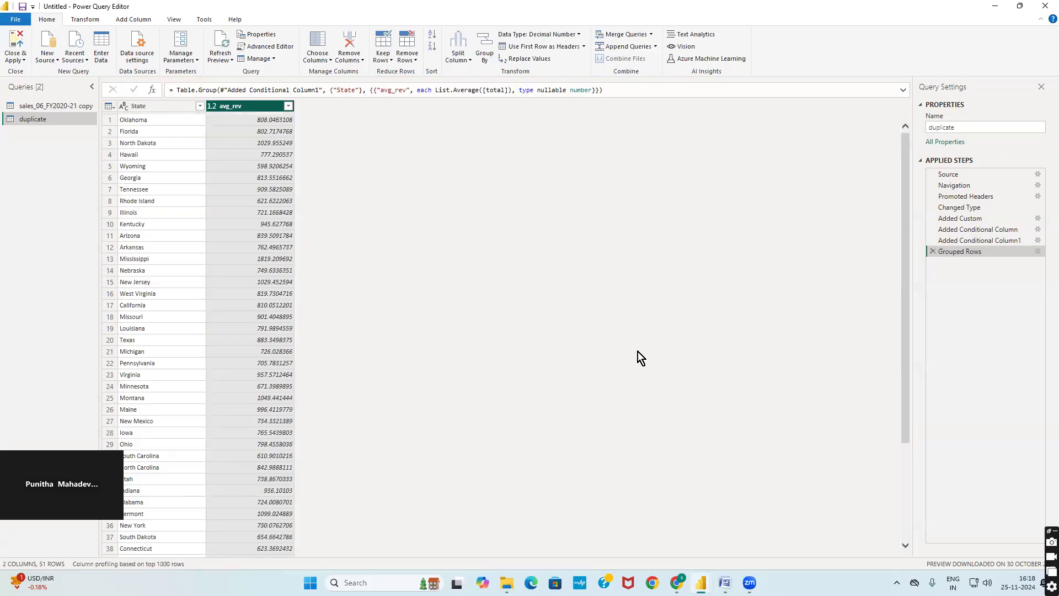
Left-outer merge the sales query with the duplicate query, matching on State
left_click_drag(36, 106, 38, 109)
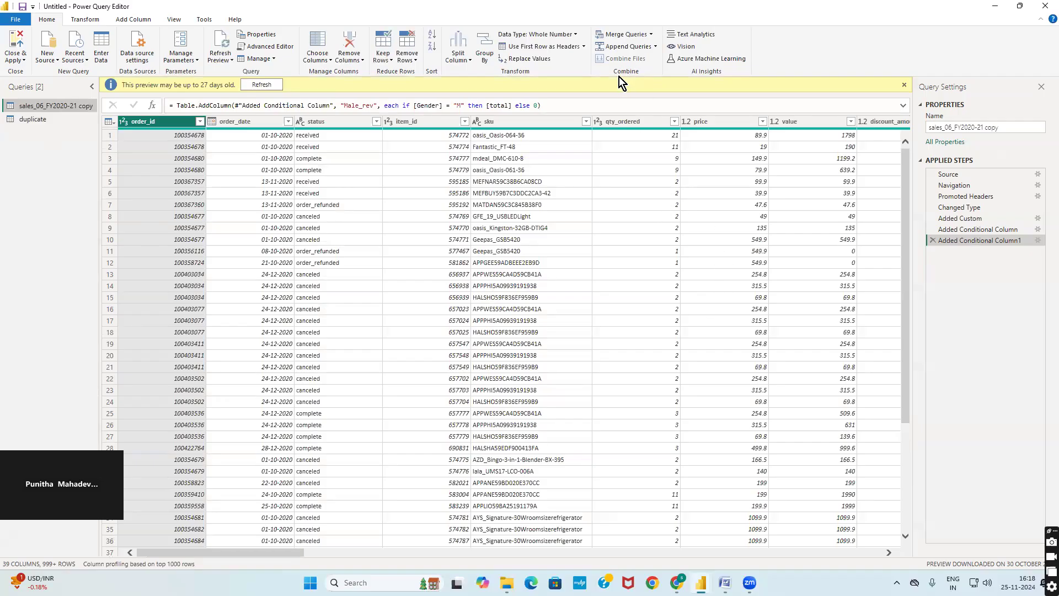
left_click(638, 39)
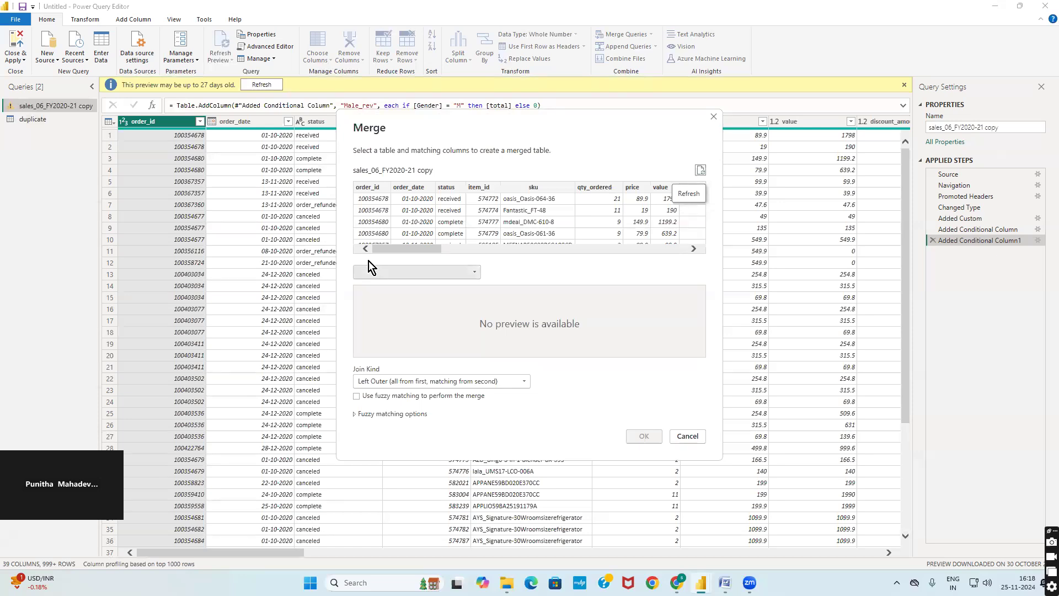
left_click_drag(394, 250, 609, 260)
left_click(563, 191)
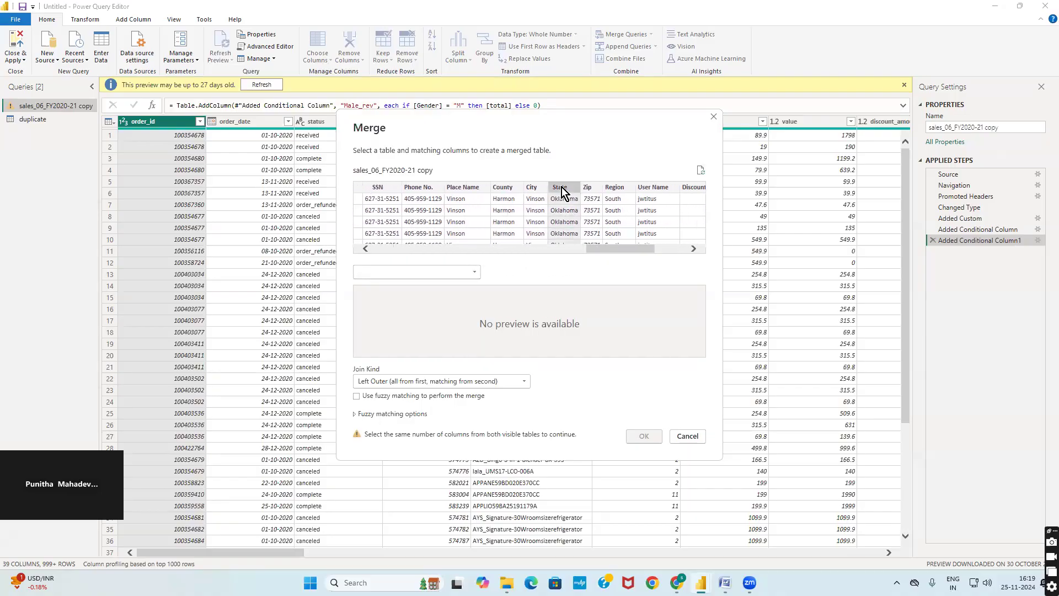
left_click(474, 272)
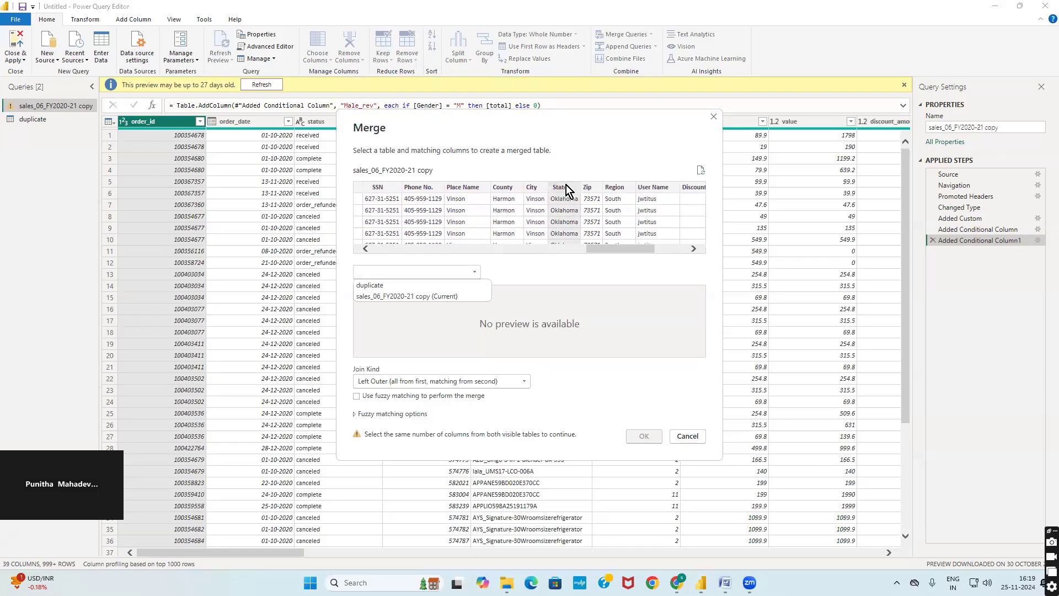
left_click(392, 283)
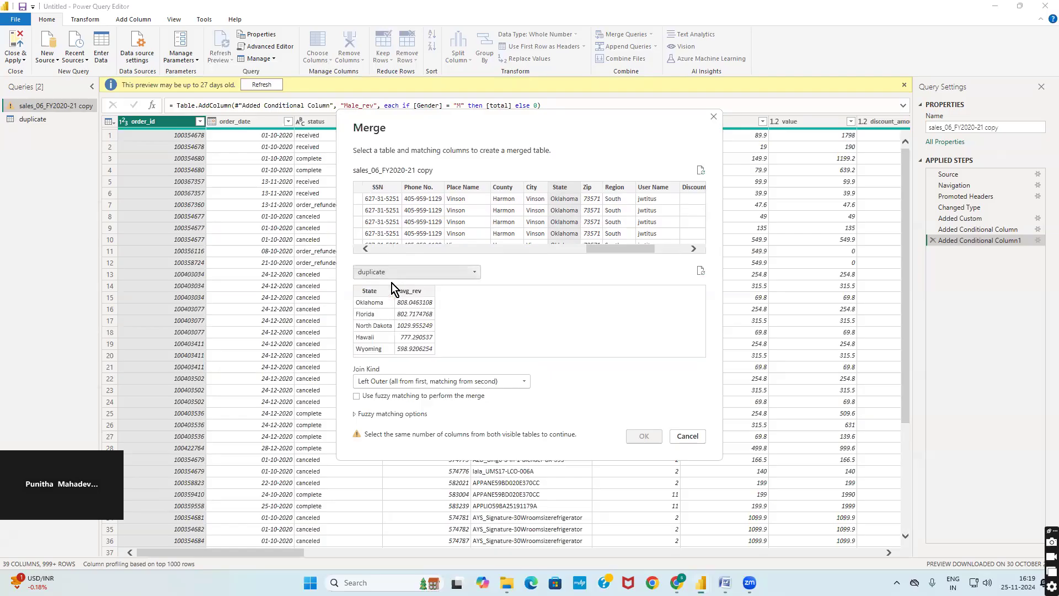
left_click(380, 294)
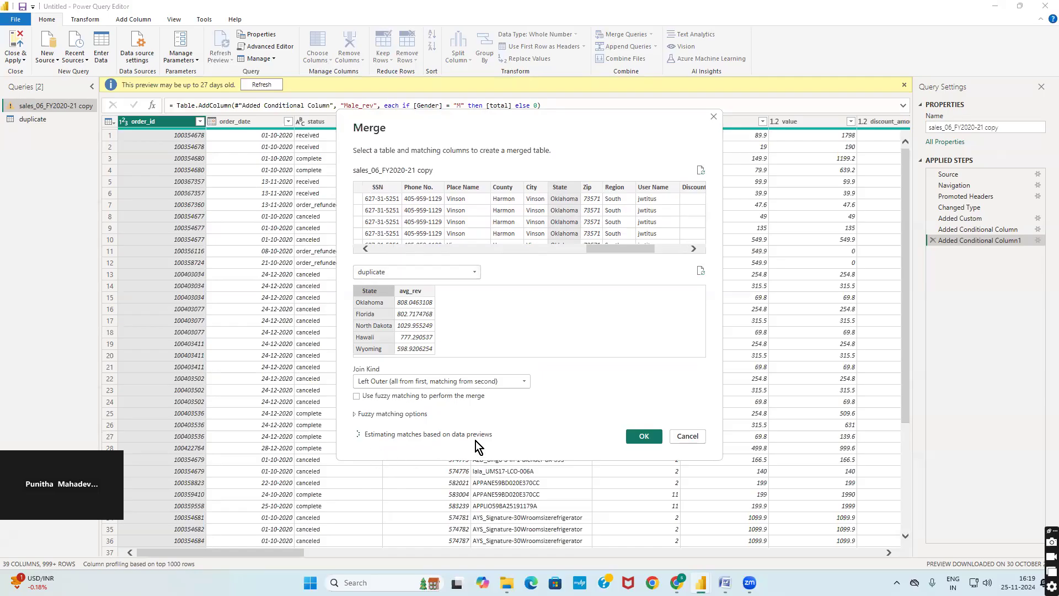
left_click(633, 436)
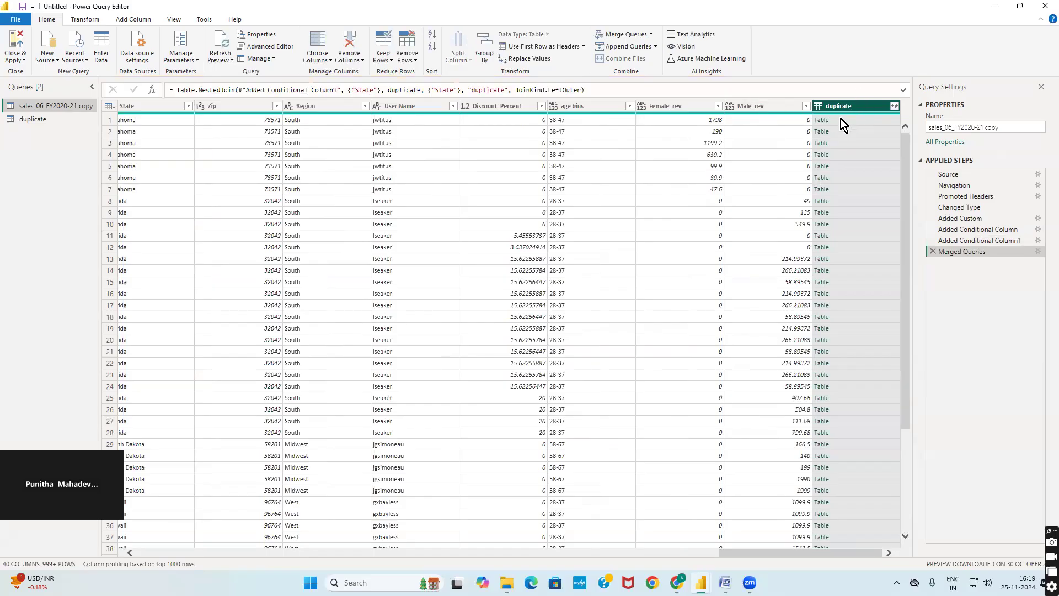
Expand only avg_rev from the duplicate column, without the column-name prefix
left_click(894, 106)
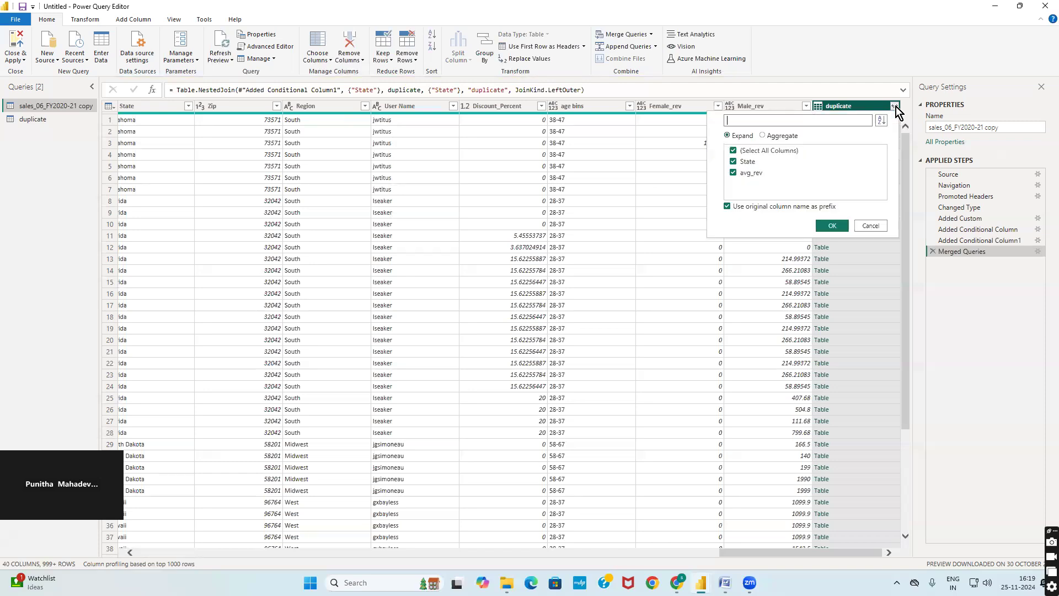
left_click(734, 162)
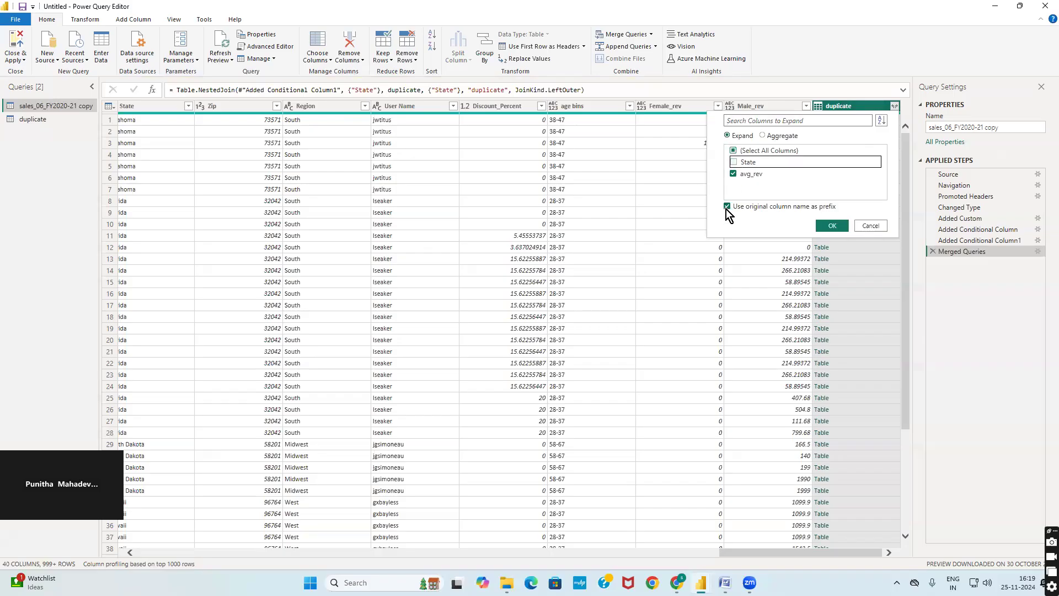
left_click(728, 207)
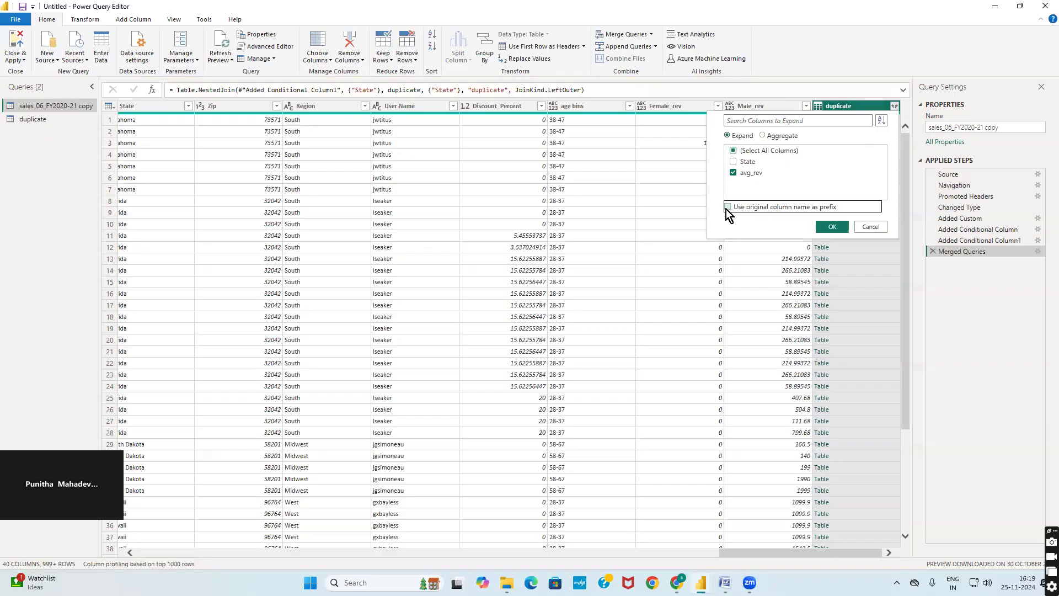
left_click(832, 227)
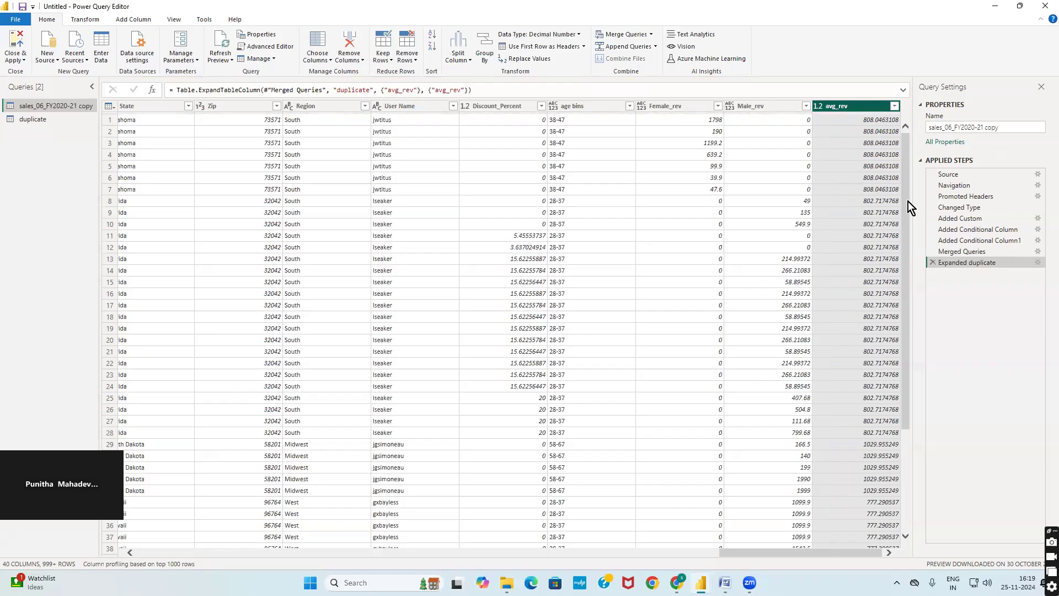
left_click_drag(908, 201, 894, 146)
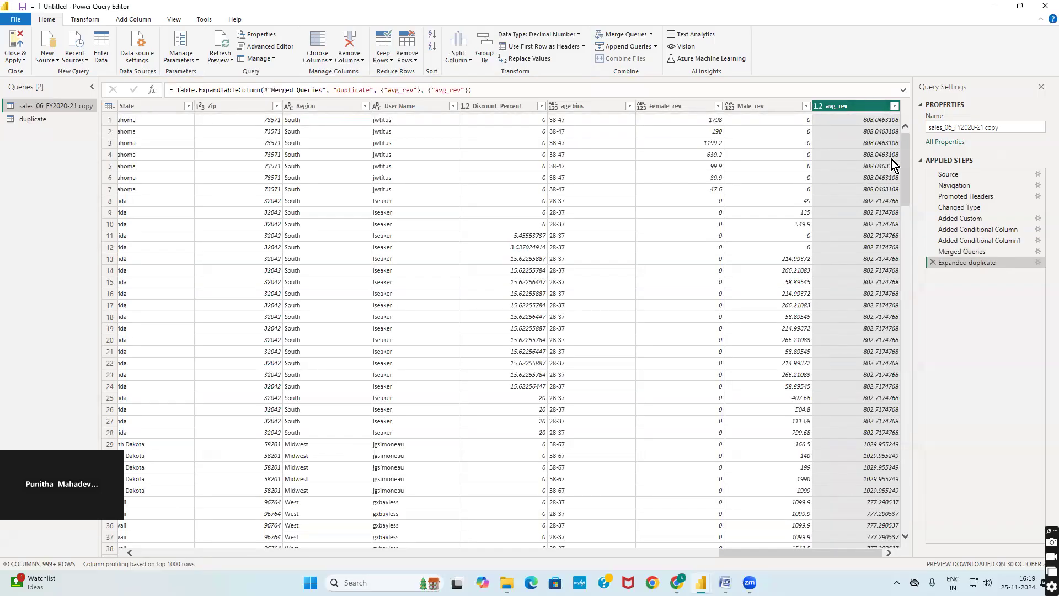
left_click(16, 59)
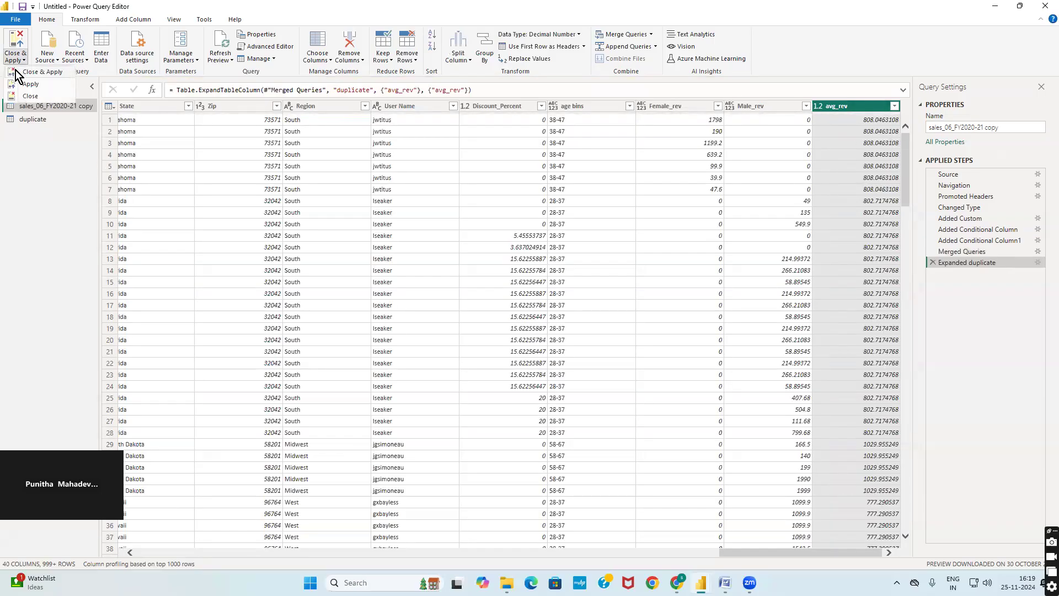
Close & Apply the query changes and dismiss the load summary
left_click(15, 71)
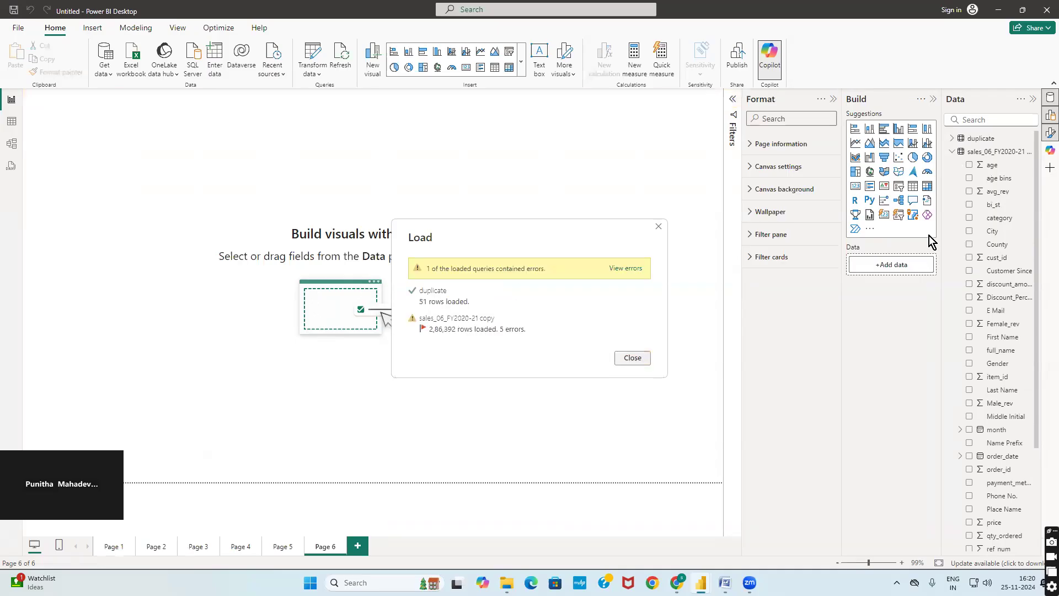
left_click(629, 359)
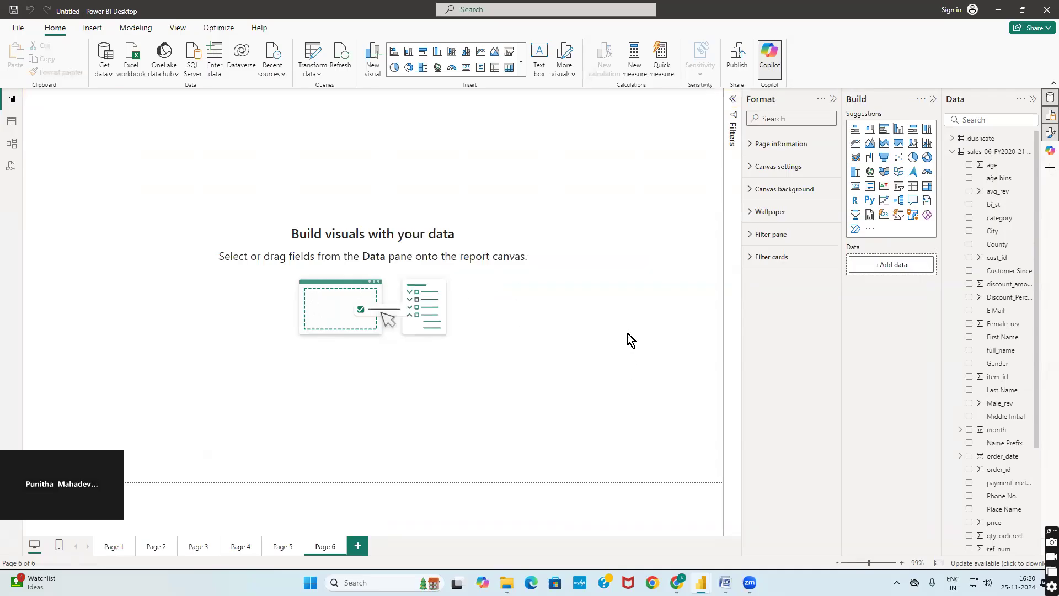
Add column Profitability_Status = IF(avg_rev >= 1000, "Profitable", "Non-Prpfitable") to the sales table
right_click(998, 193)
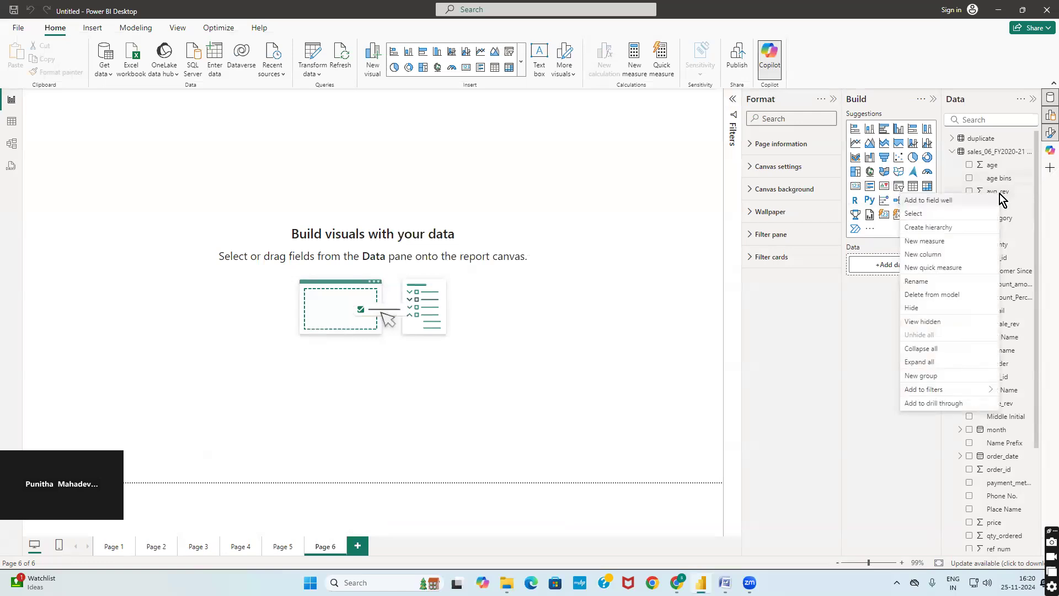
left_click(905, 254)
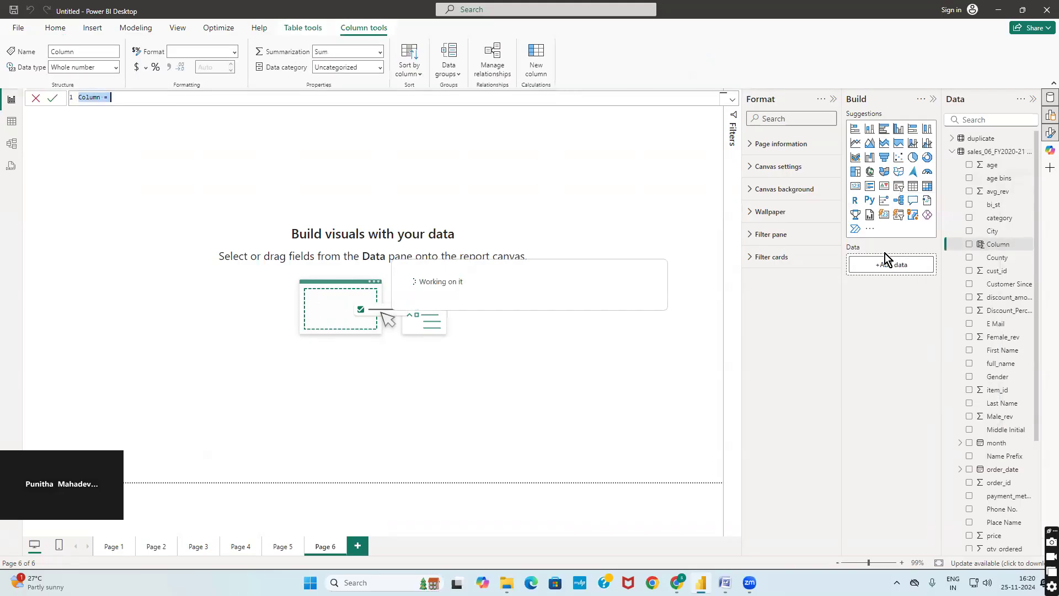
key("BackSpace")
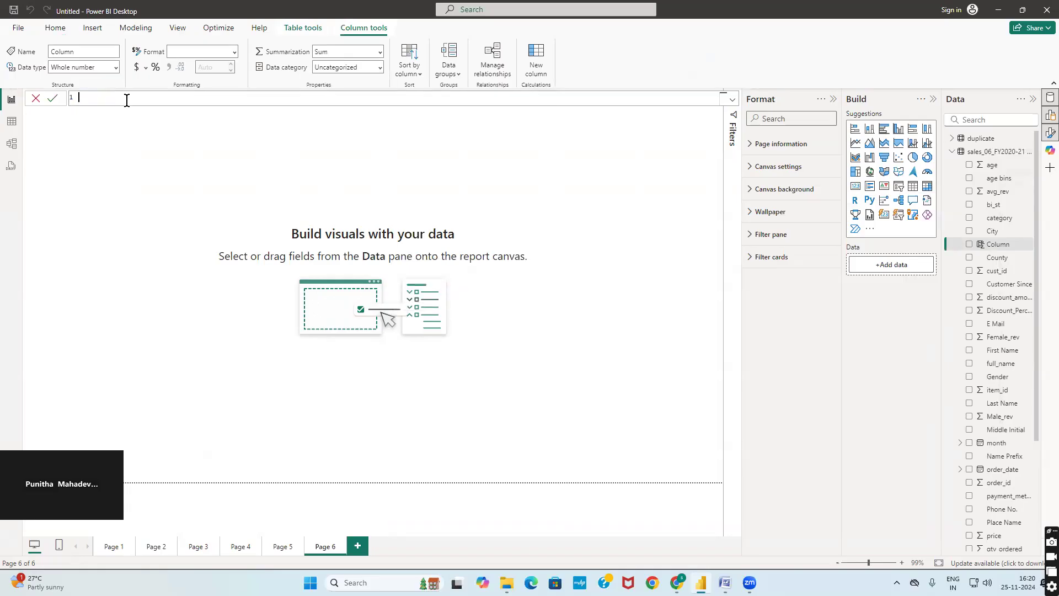
type("Profi")
type("tability Status=if")
key("BackSpace")
key("Tab")
type("a")
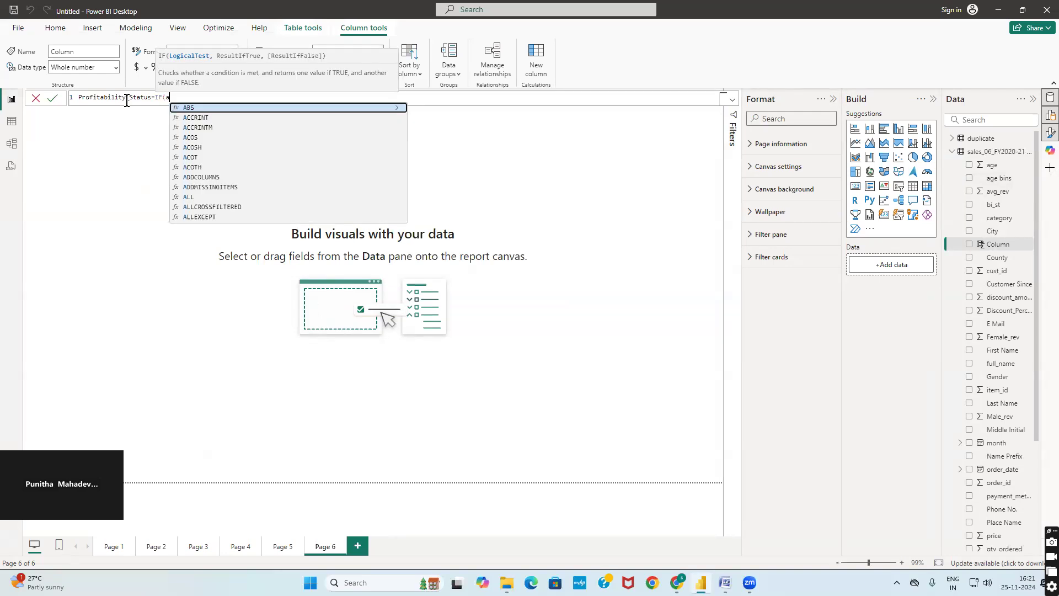
type("v")
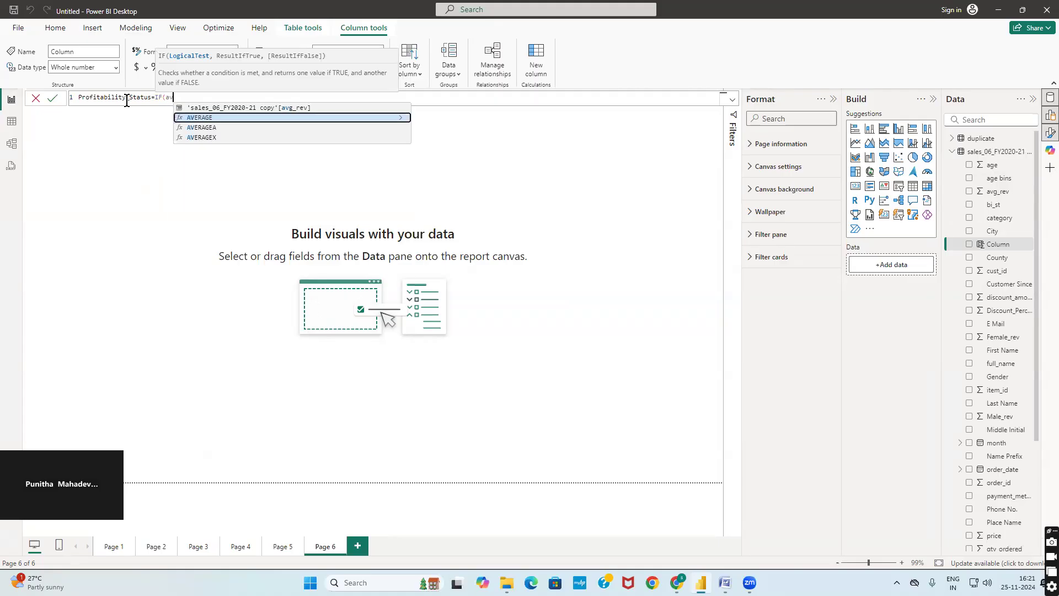
left_click(239, 109)
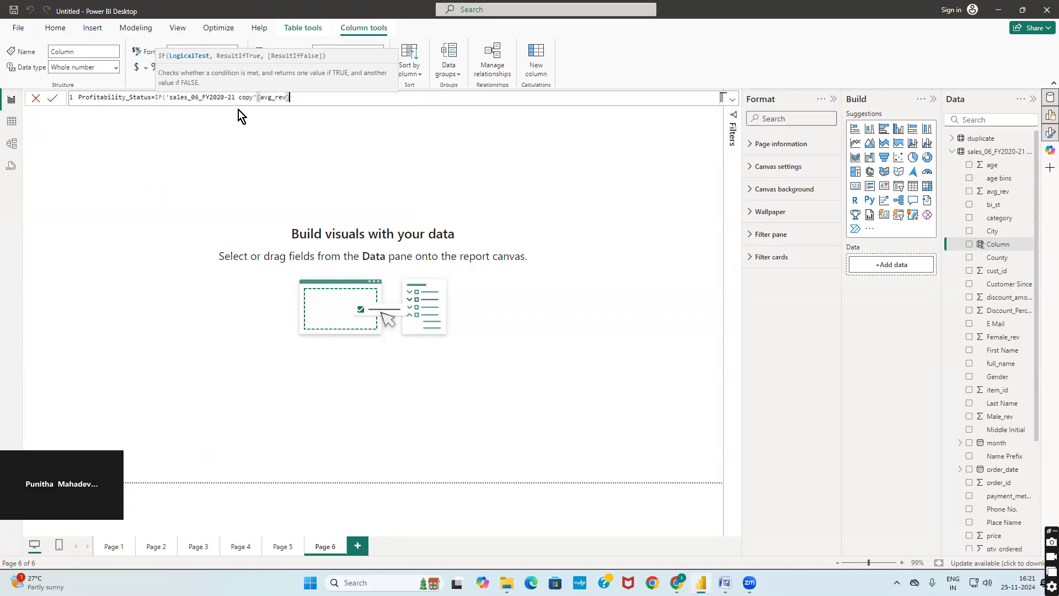
type(">=1000,\"Profitable\",\"Non-P")
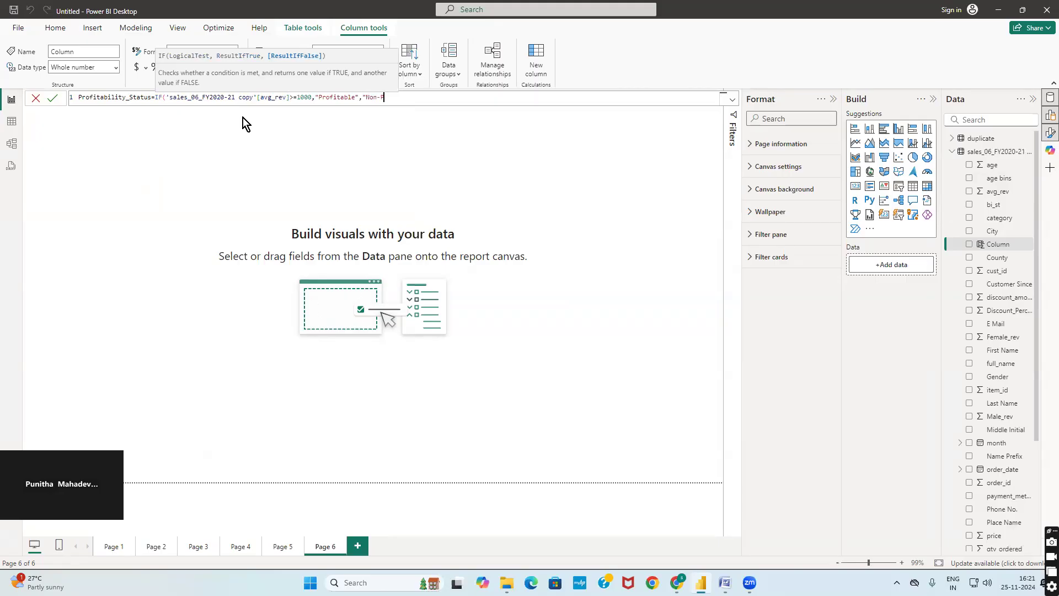
type("rpfitable\")")
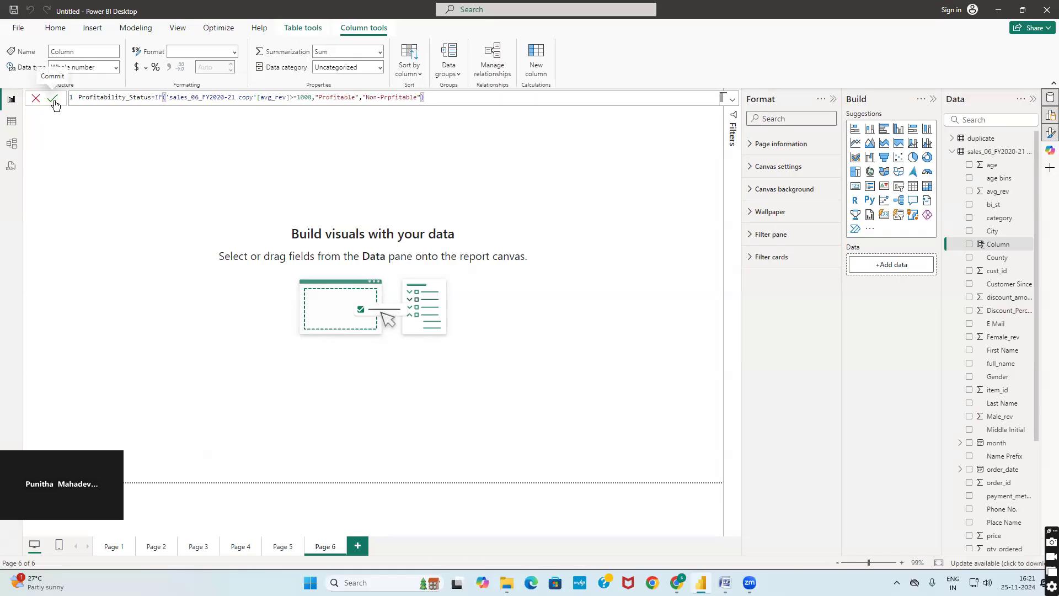
left_click(53, 99)
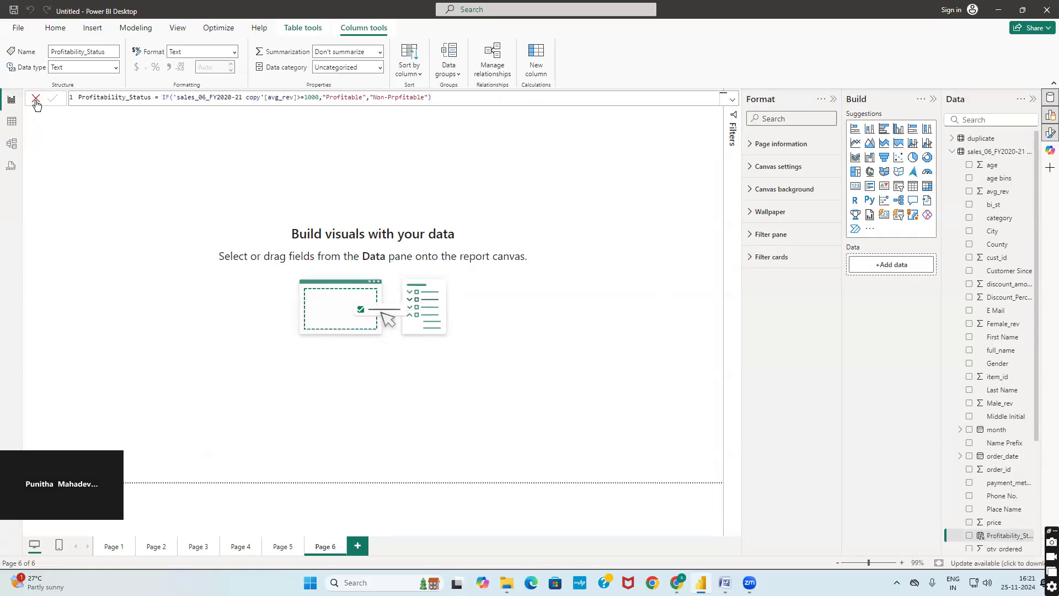
Add a page-filling stacked bar chart with State on the Y-axis and avg_rev on the X-axis
left_click(36, 100)
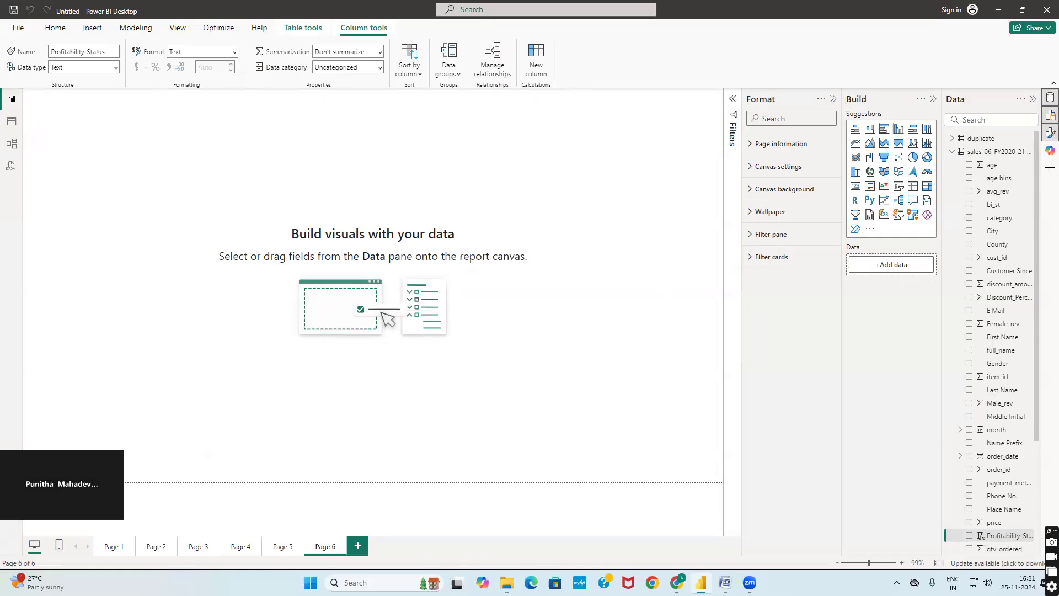
left_click(856, 129)
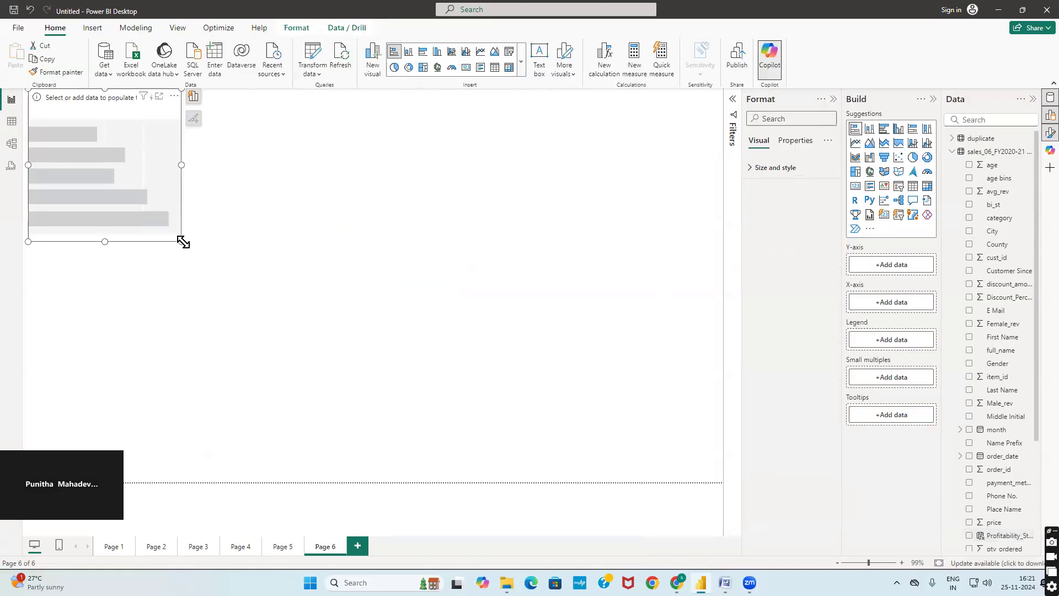
left_click_drag(183, 241, 730, 498)
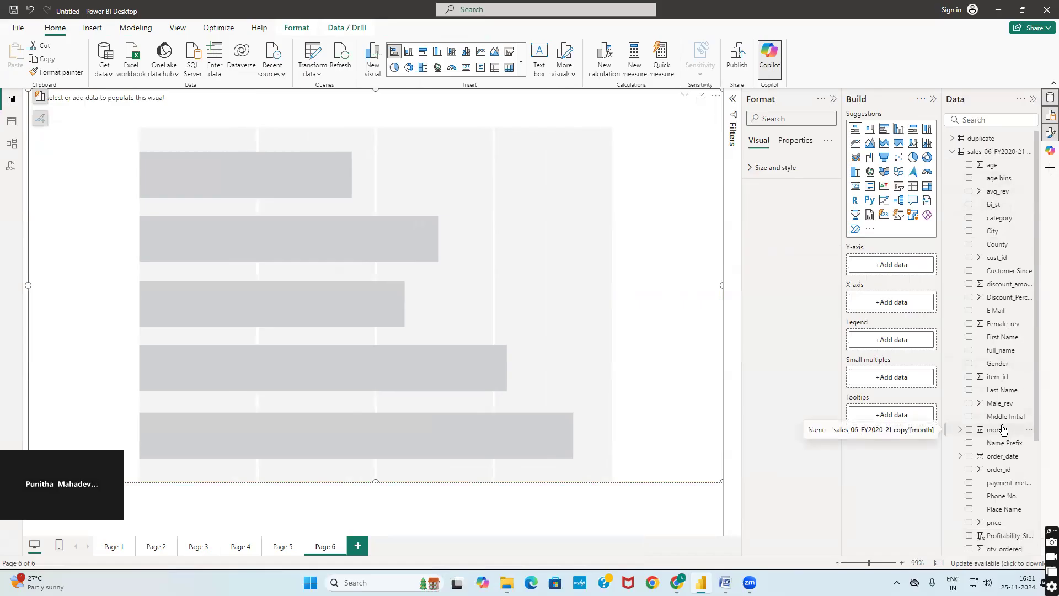
scroll(1001, 517, "down", 4)
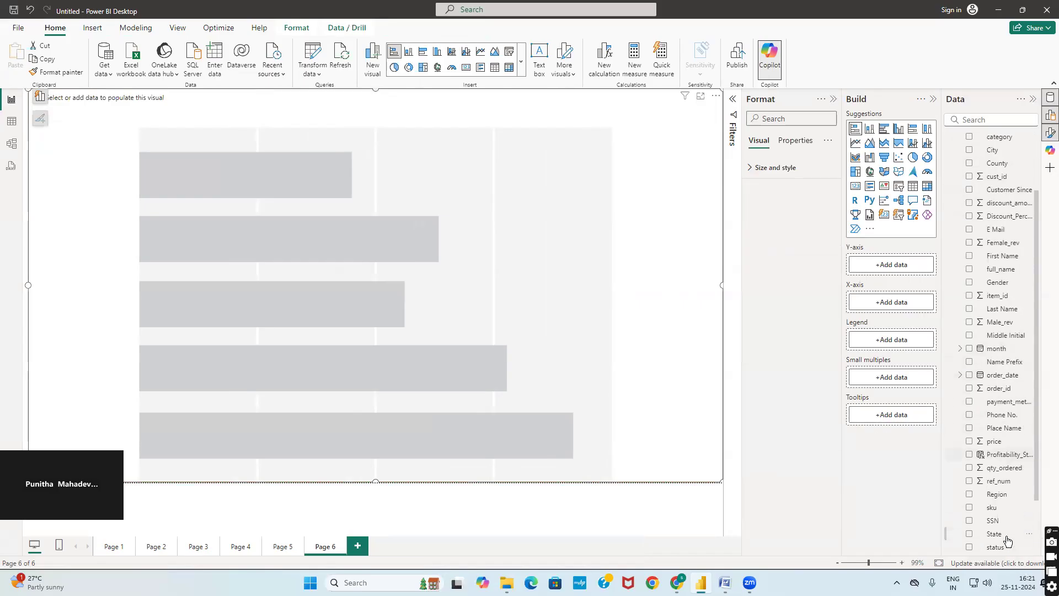
left_click_drag(995, 504, 889, 263)
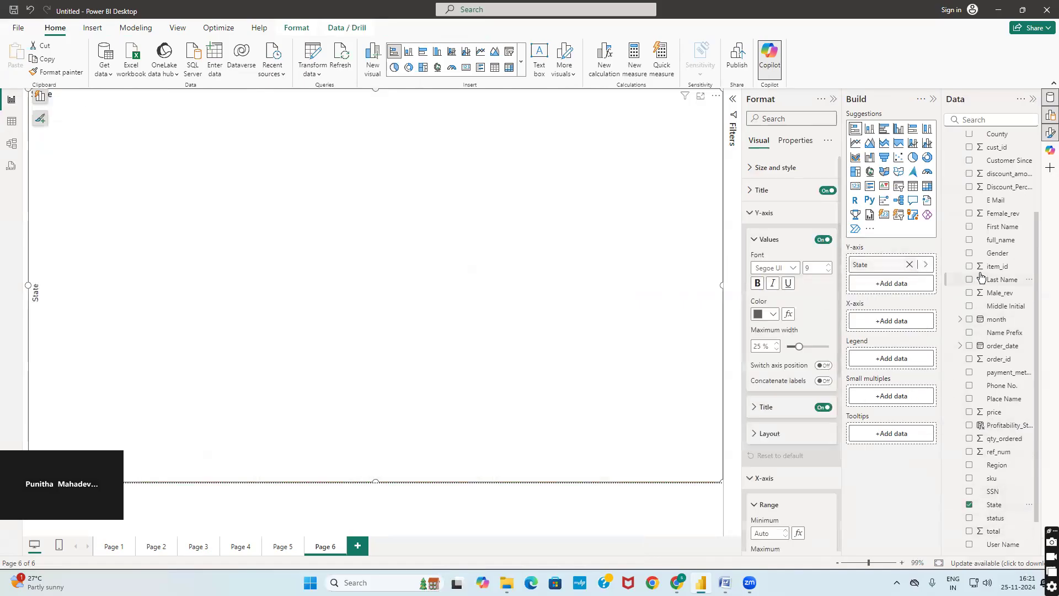
scroll(999, 258, "up", 4)
left_click_drag(1000, 190, 904, 322)
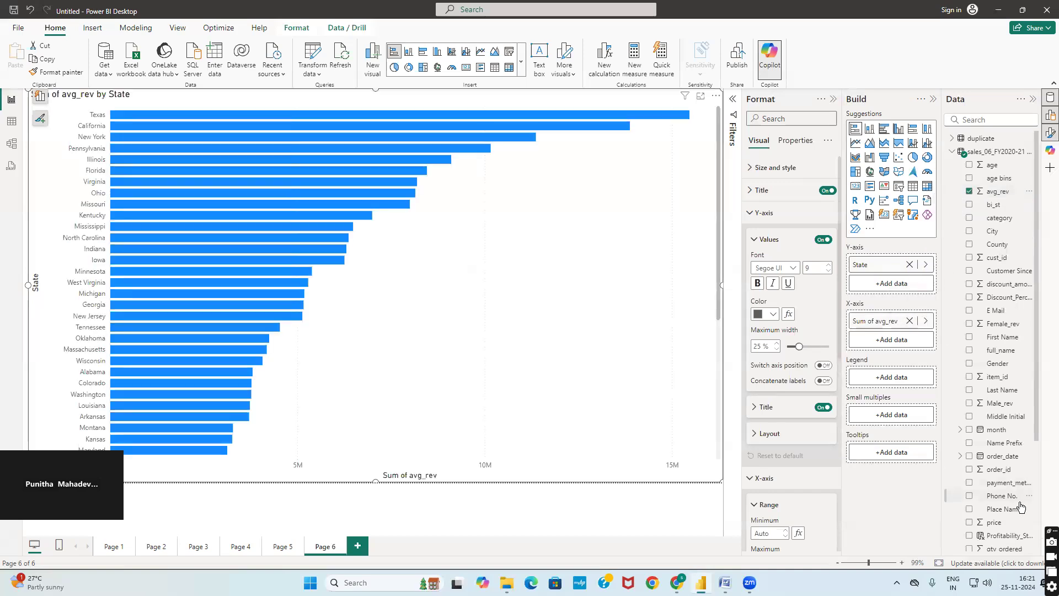
Summarize avg_rev as Average and add Profitability_Status to the chart's Legend
scroll(1018, 500, "down", 2)
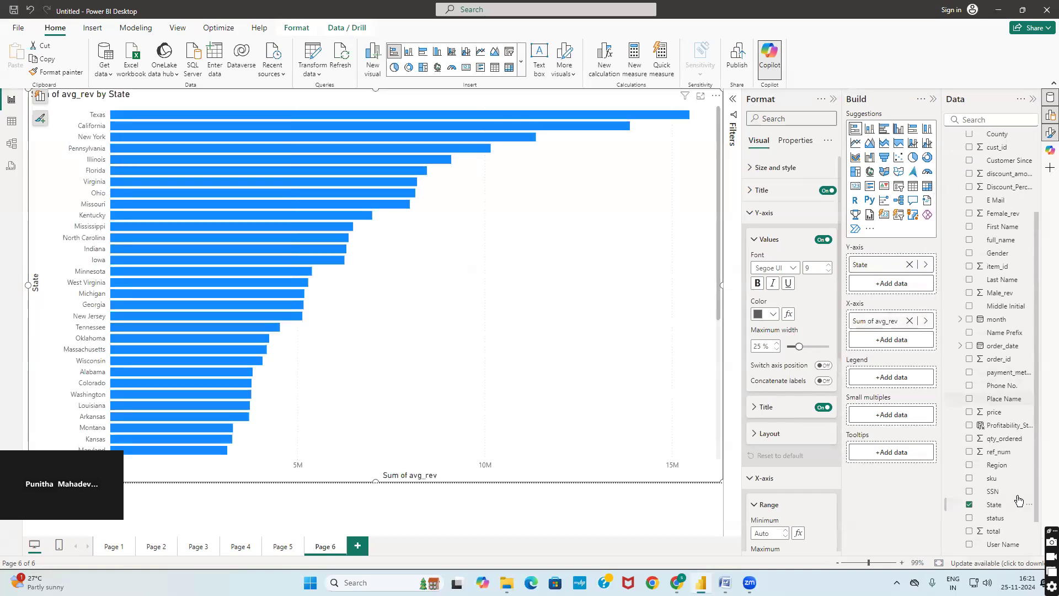
left_click(926, 322)
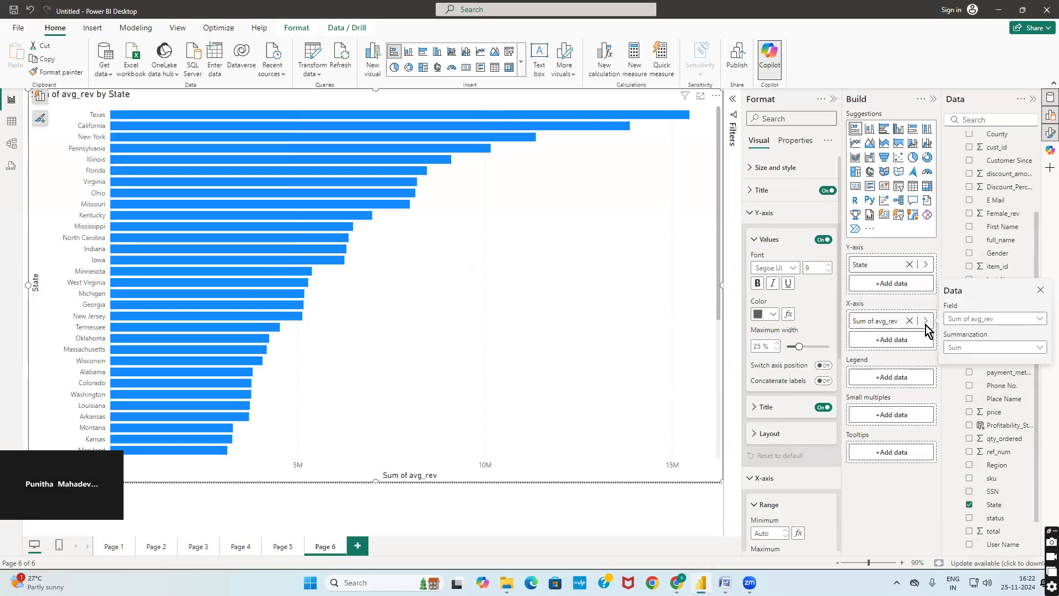
left_click(979, 347)
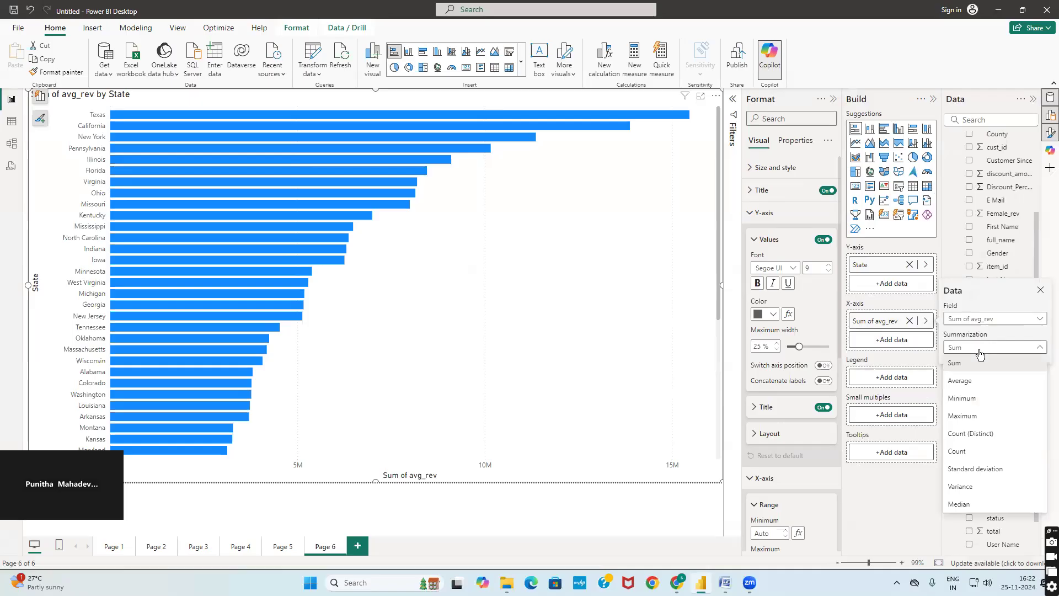
left_click(962, 382)
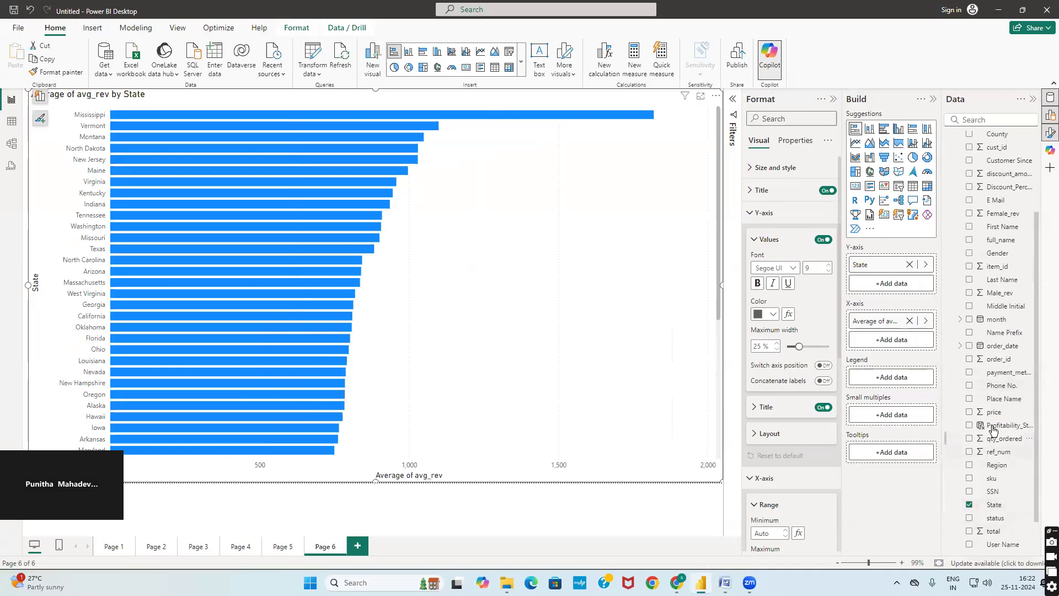
left_click_drag(993, 430, 902, 376)
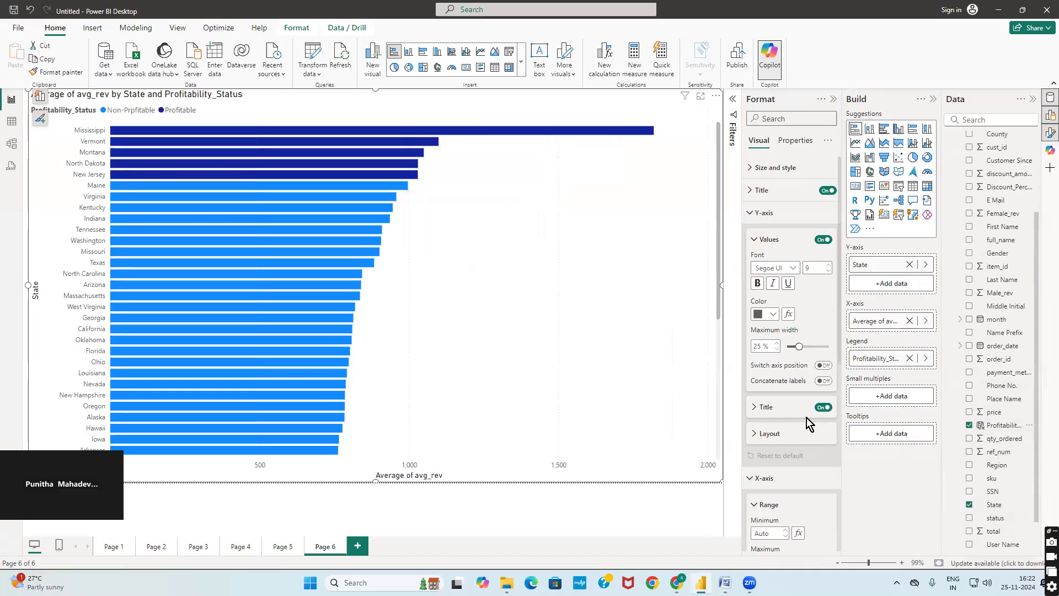
scroll(816, 448, "down", 6)
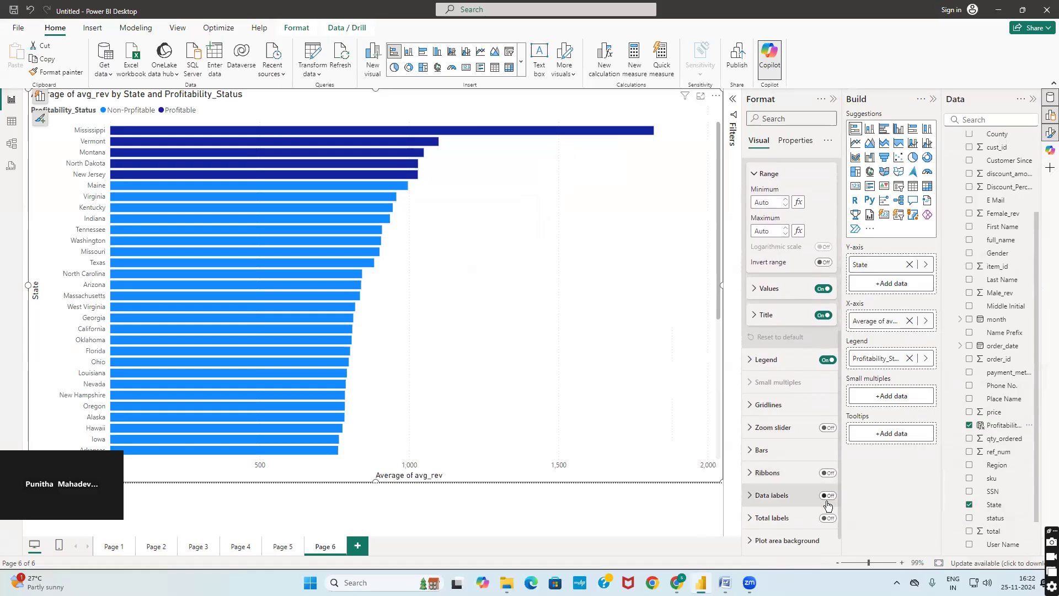
Switch on data labels for the bars and set the chart title to font size 24, centre-aligned
left_click(827, 496)
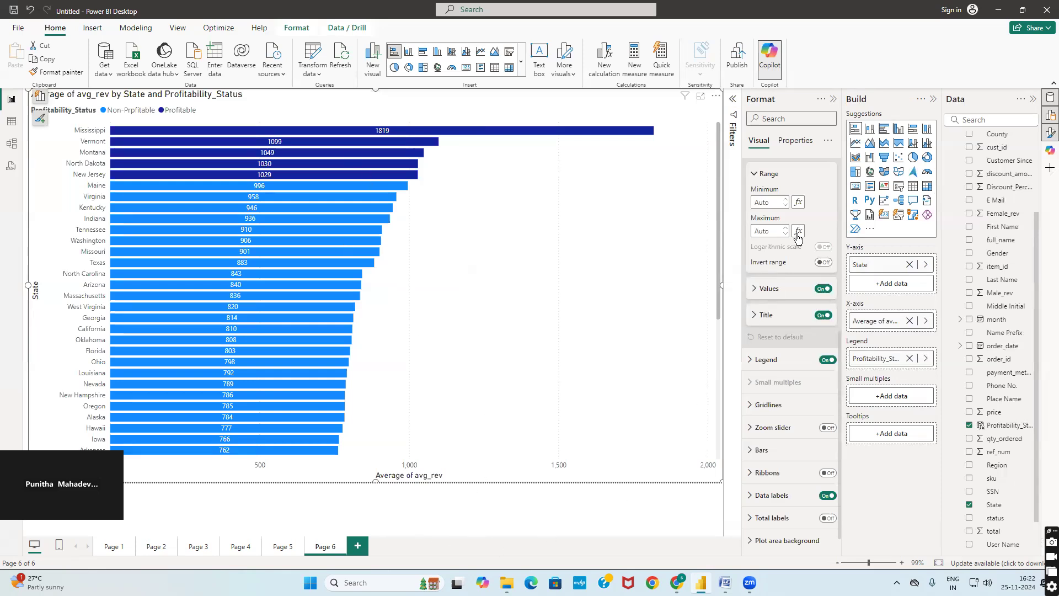
scroll(756, 198, "up", 6)
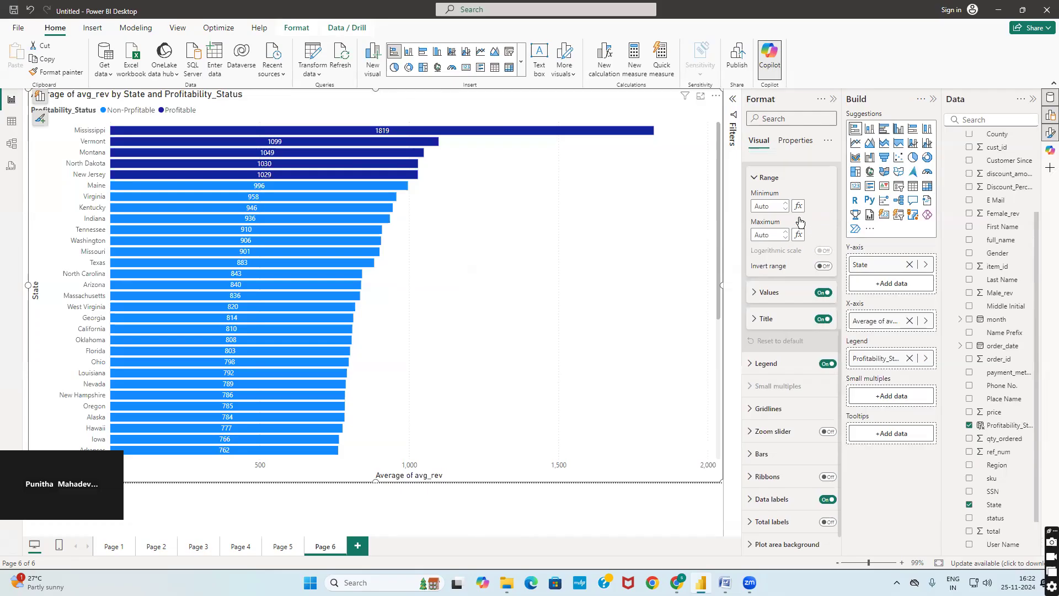
left_click(756, 198)
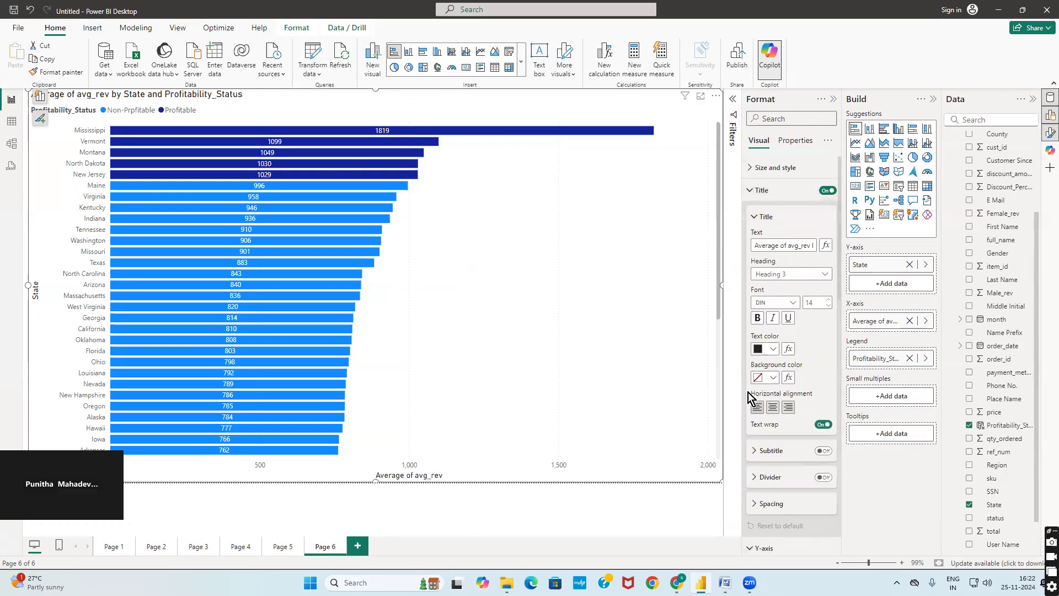
left_click(817, 302)
type("24")
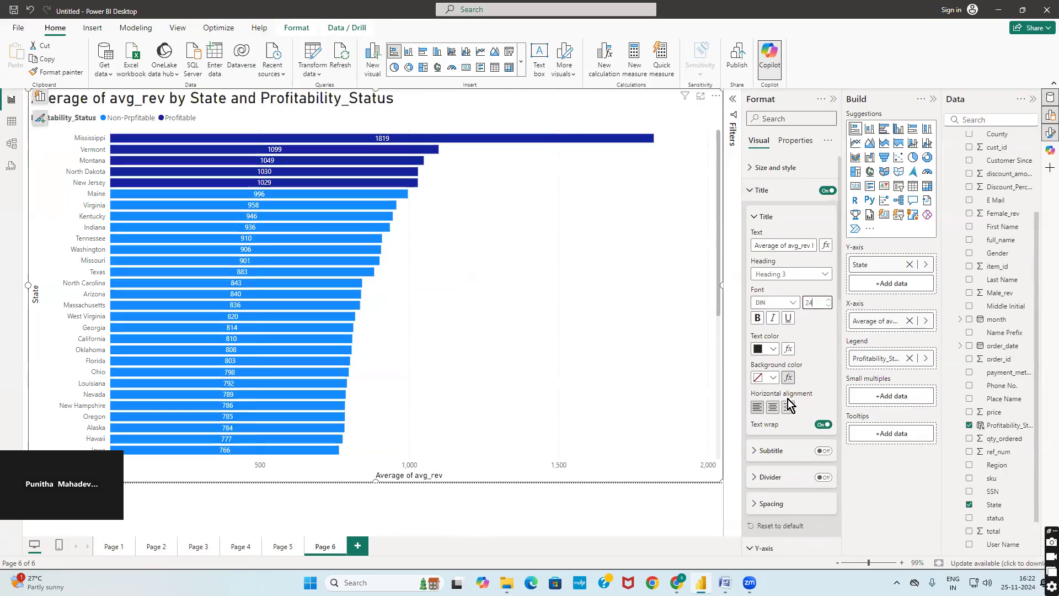
left_click(772, 410)
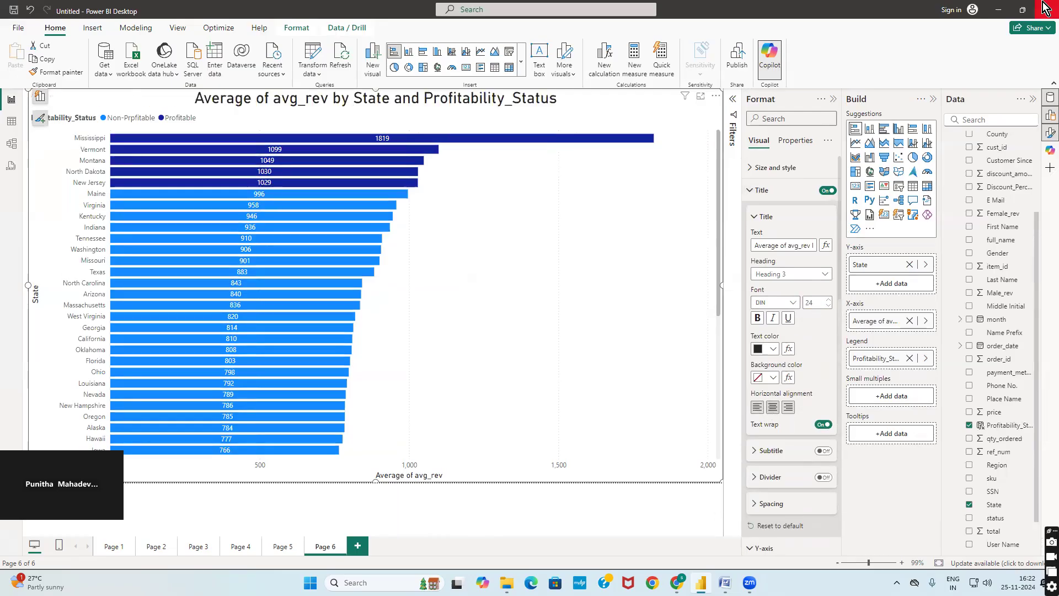